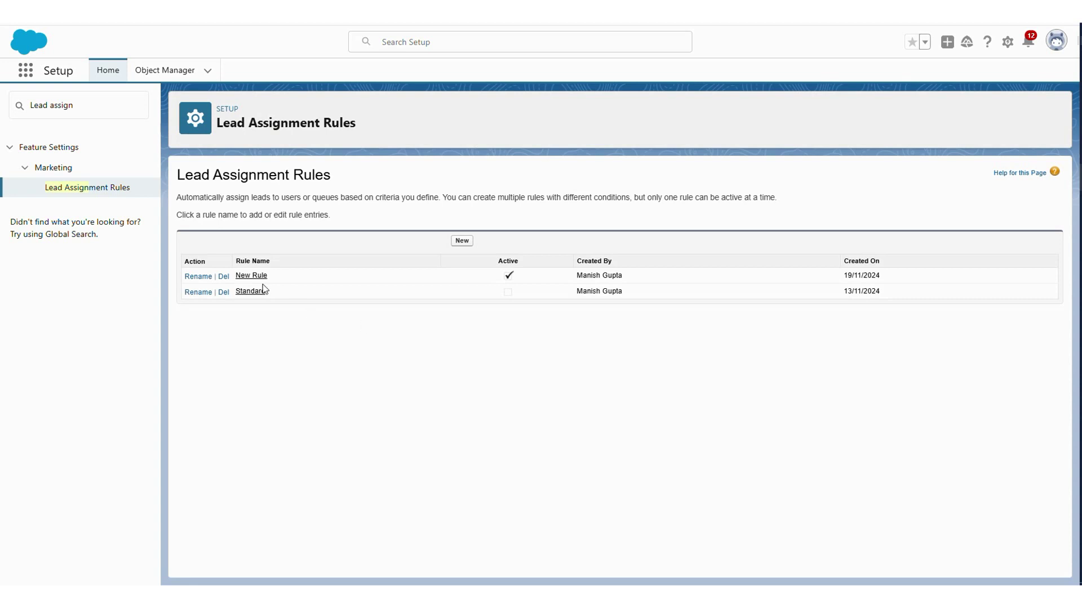
# - Open the lead assignment rule "New Rule" and start a new rule entry for it
pyautogui.click(250, 278)
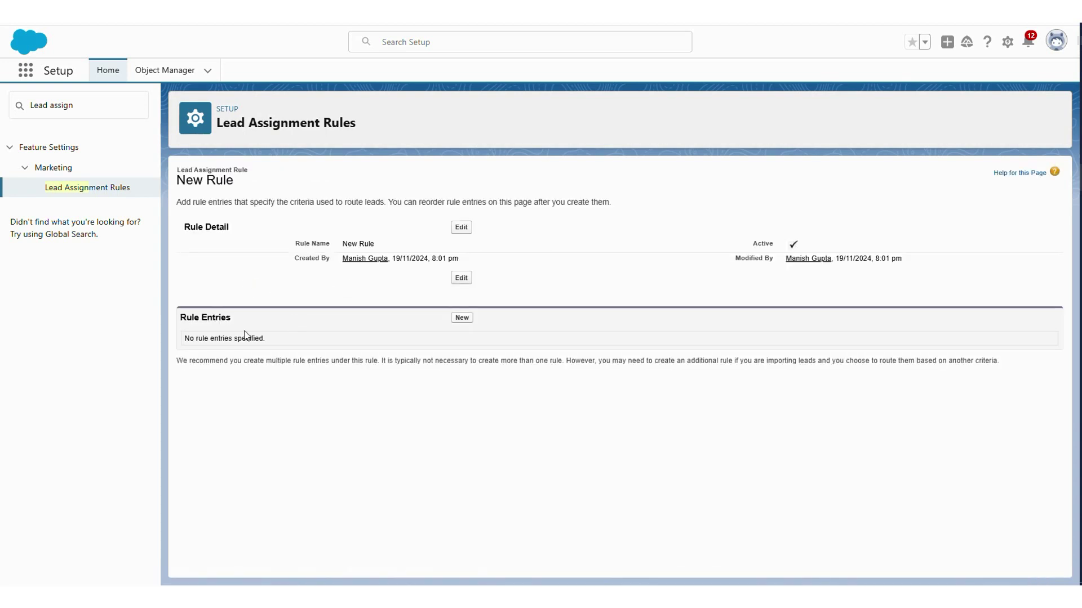
pyautogui.moveTo(180, 317); pyautogui.dragTo(242, 326)
pyautogui.click(308, 322)
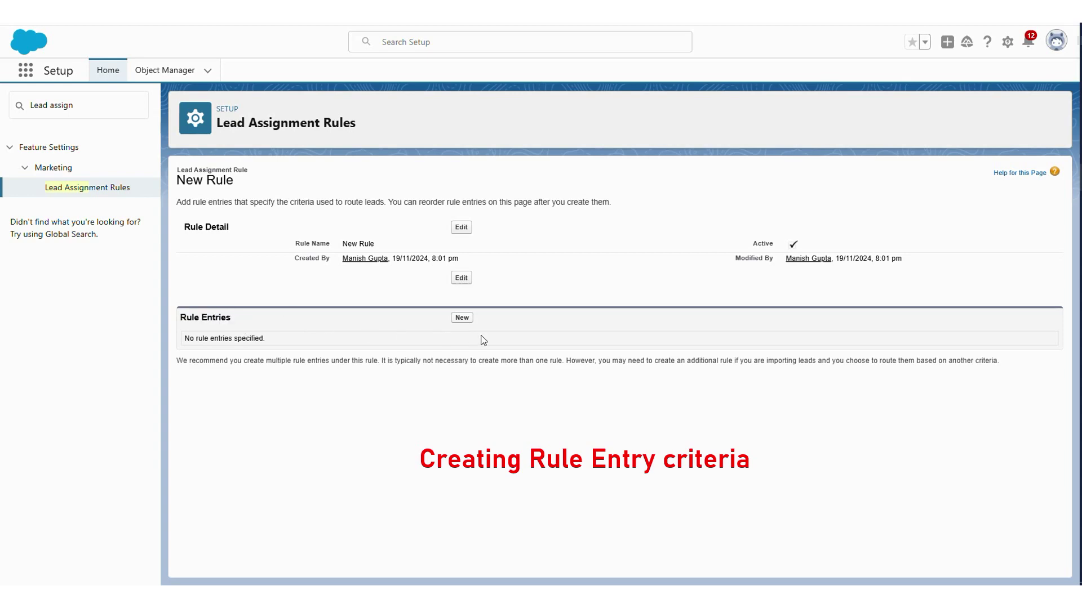
pyautogui.click(468, 319)
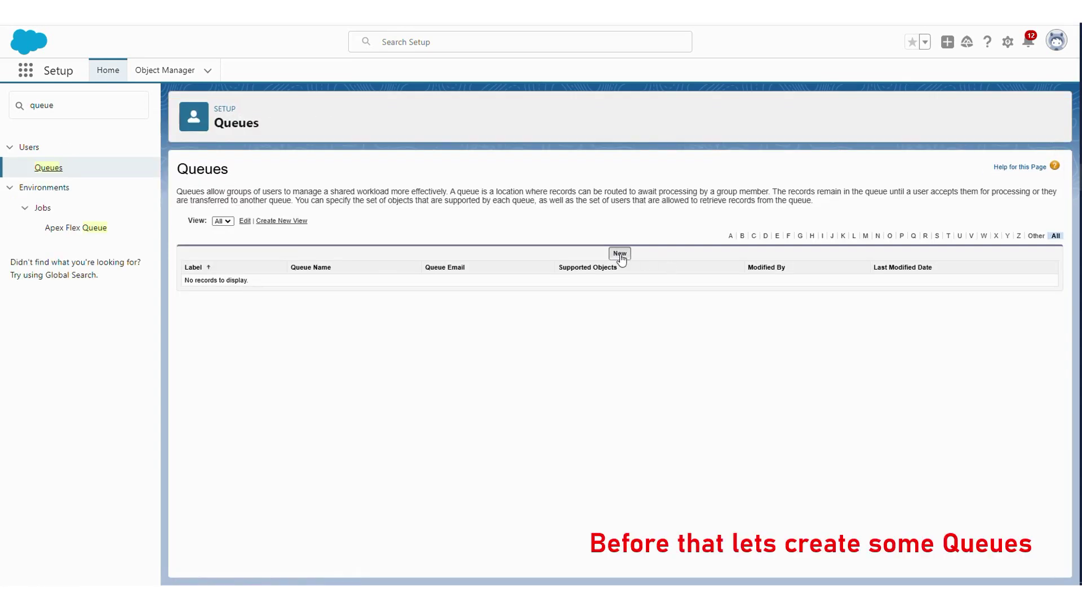
# - Start a new queue and label it "Web Leads", with the queue name Web_Leads
pyautogui.click(620, 251)
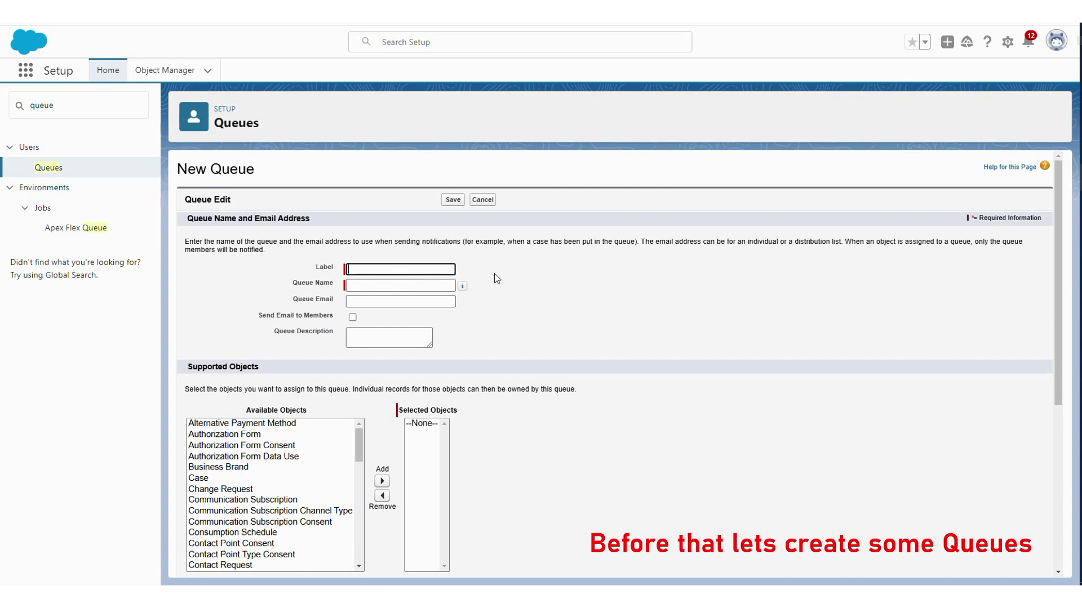
pyautogui.write('Web Leads')
pyautogui.click(515, 361)
# - Add Lead to the Web Leads queue's supported objects and save the queue
pyautogui.scroll(-10, 271, 474)
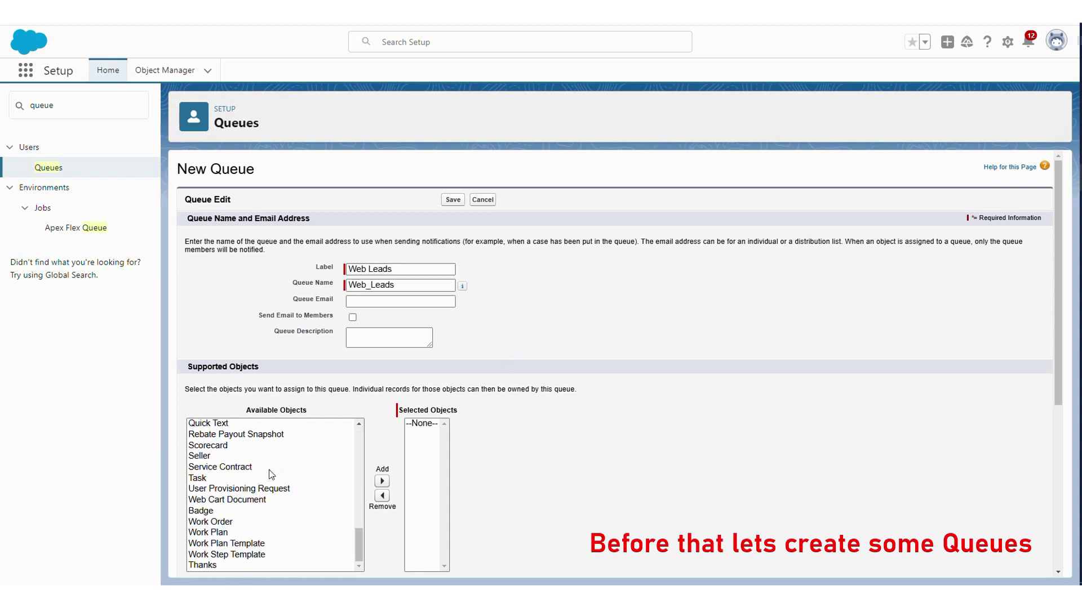
pyautogui.scroll(5, 220, 470)
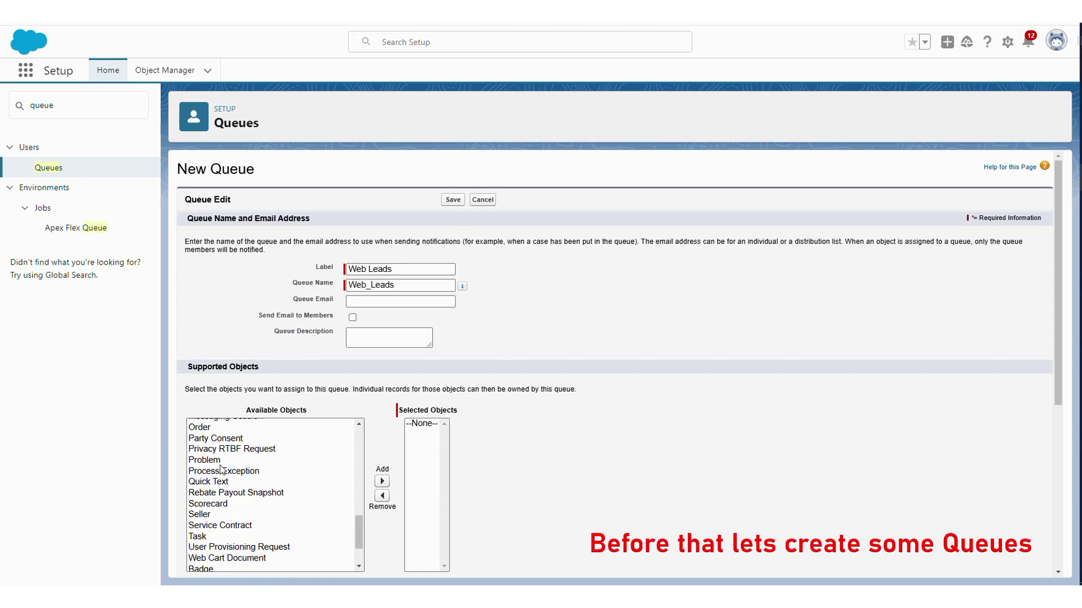
pyautogui.click(216, 470)
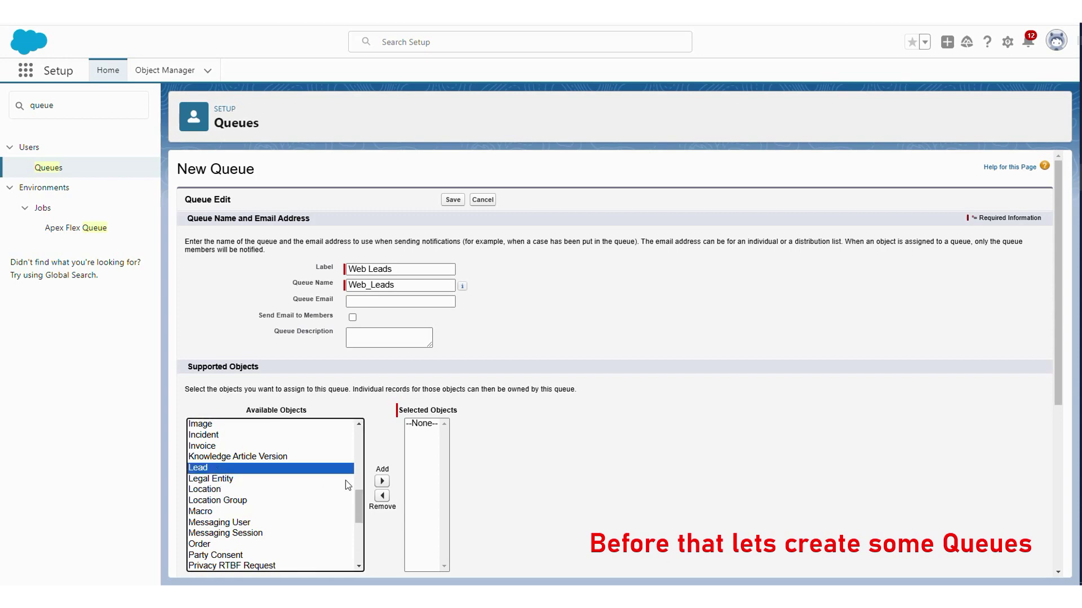
pyautogui.click(382, 481)
pyautogui.scroll(-4, 620, 413)
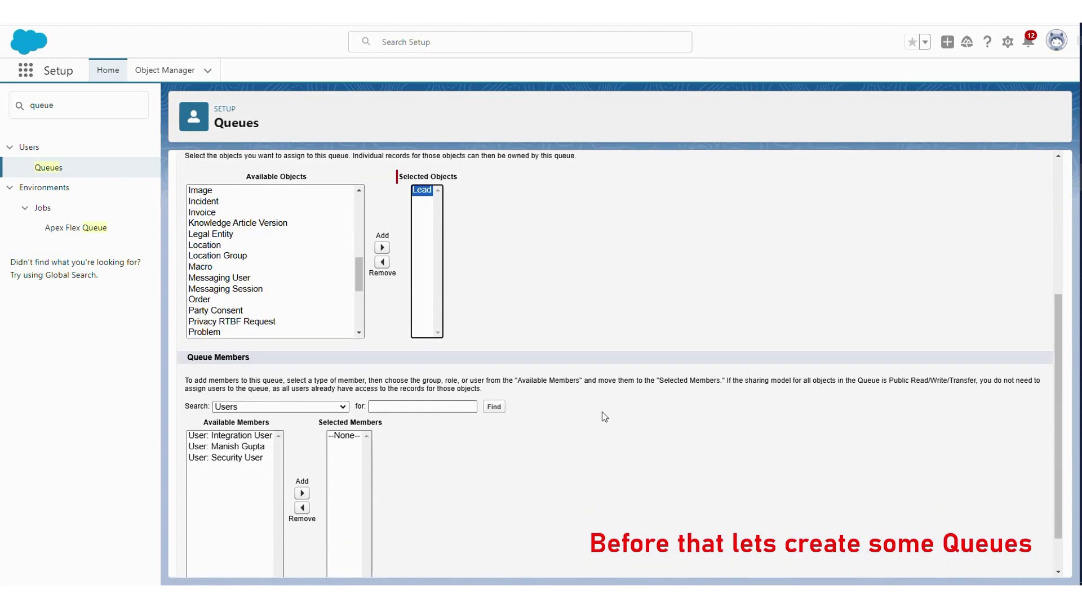
pyautogui.scroll(8, 602, 415)
pyautogui.click(453, 199)
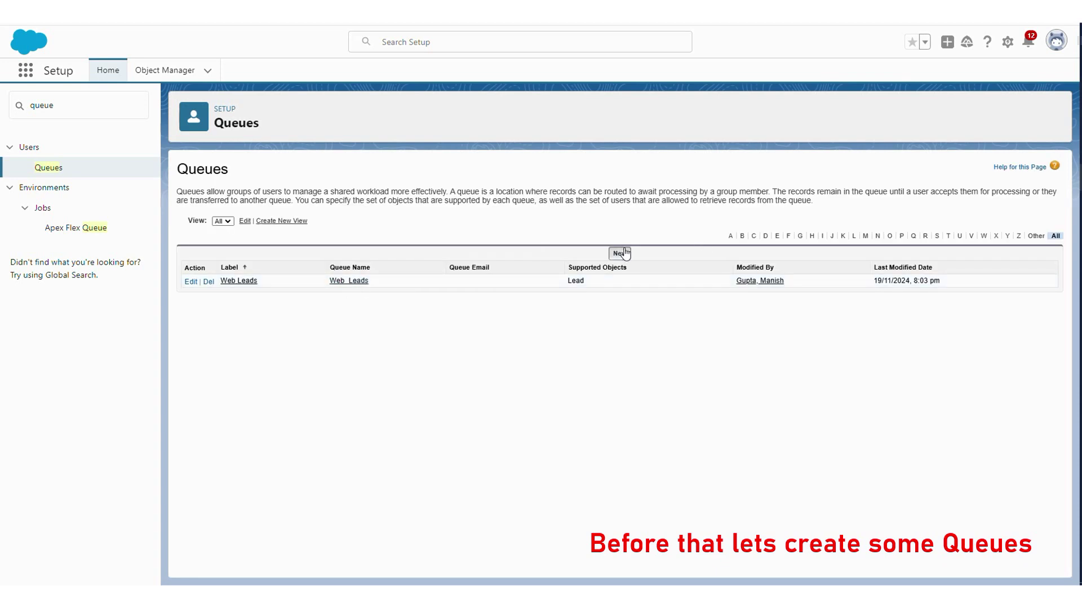
# - Create and save a second queue labelled "Phone Lead" with Lead as its supported object
pyautogui.click(621, 254)
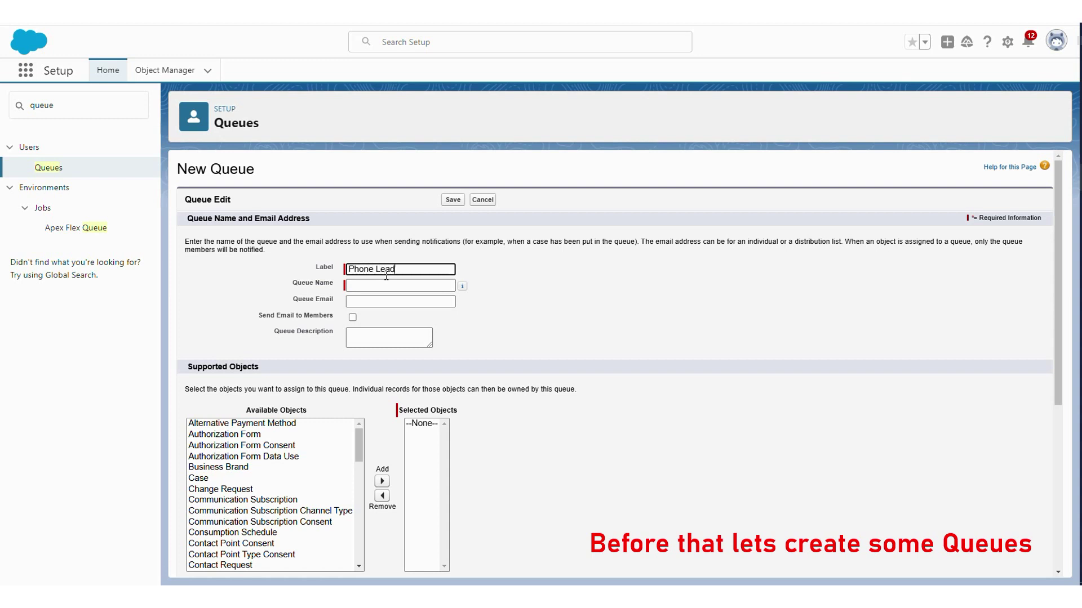
pyautogui.click(452, 339)
pyautogui.scroll(-5, 293, 461)
pyautogui.click(229, 460)
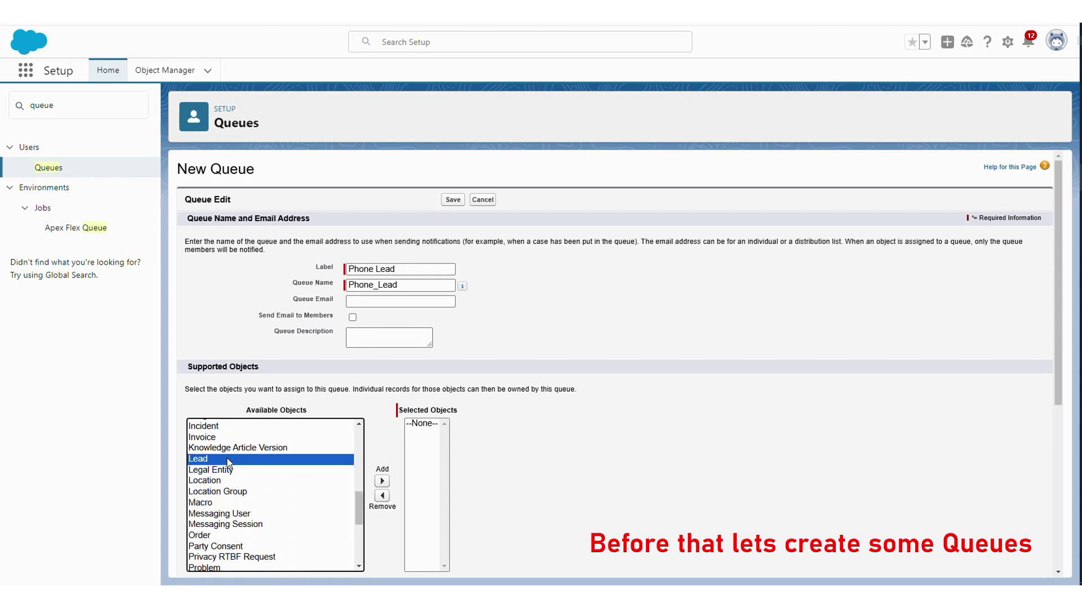
pyautogui.click(382, 481)
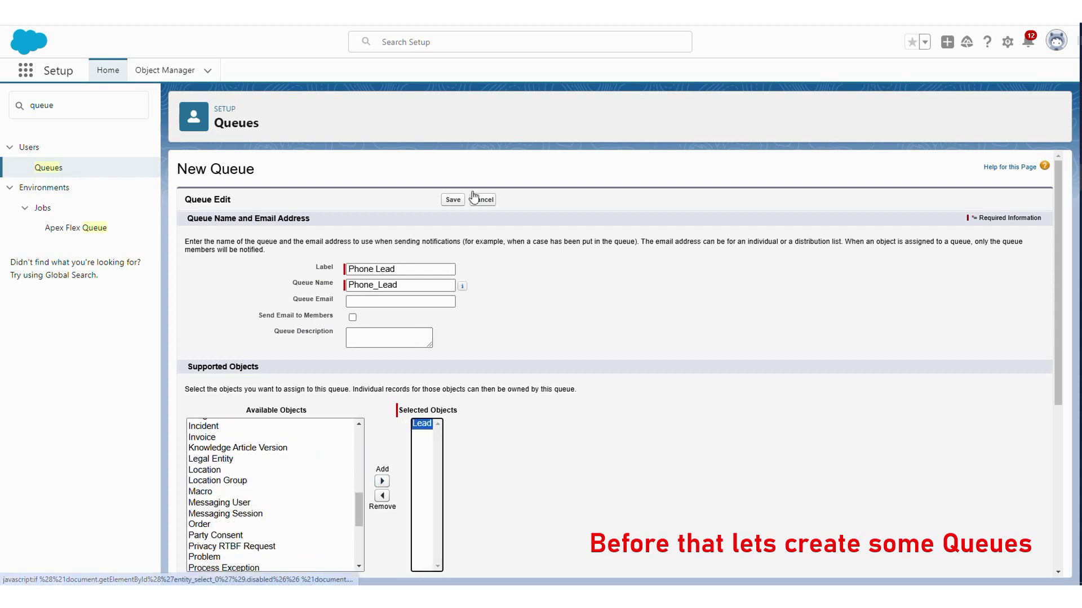
pyautogui.click(453, 200)
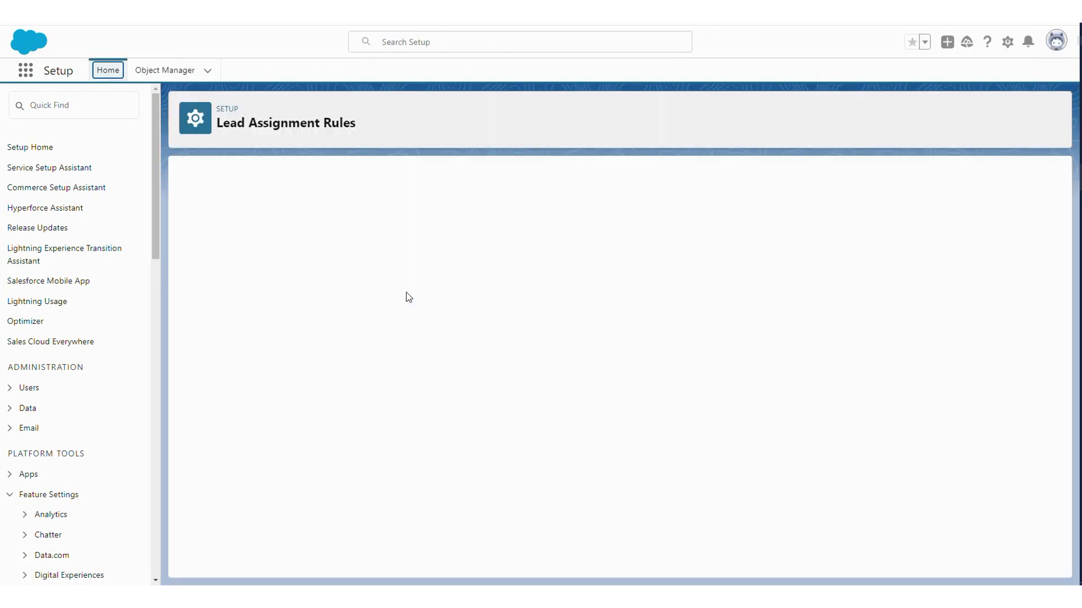
# - Set the new rule entry's sort order to 1 and choose Lead: Lead Source as the first criterion's field
pyautogui.click(365, 250)
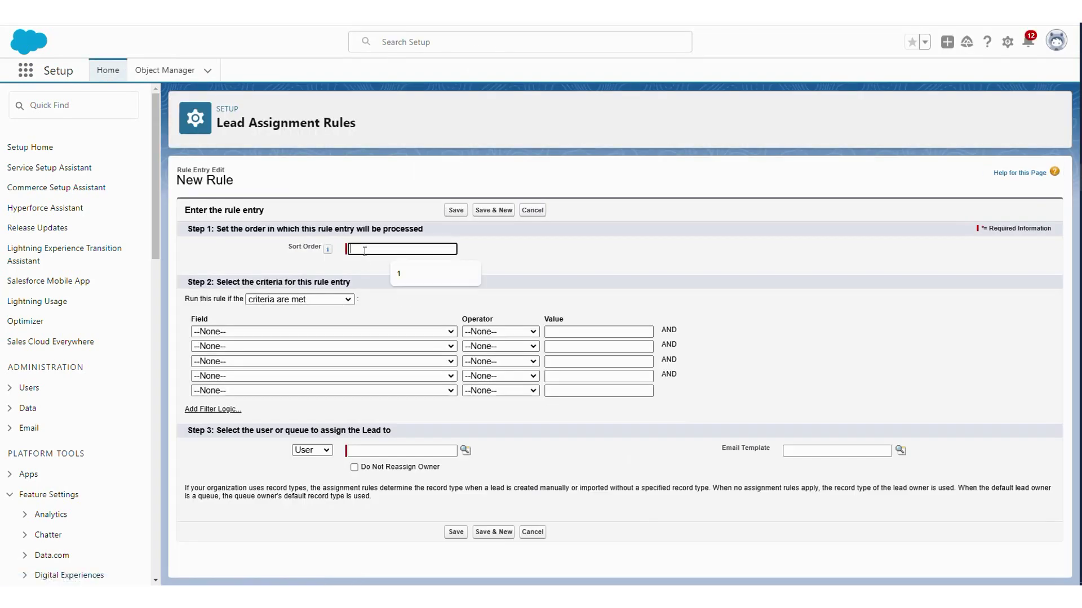
pyautogui.click(406, 274)
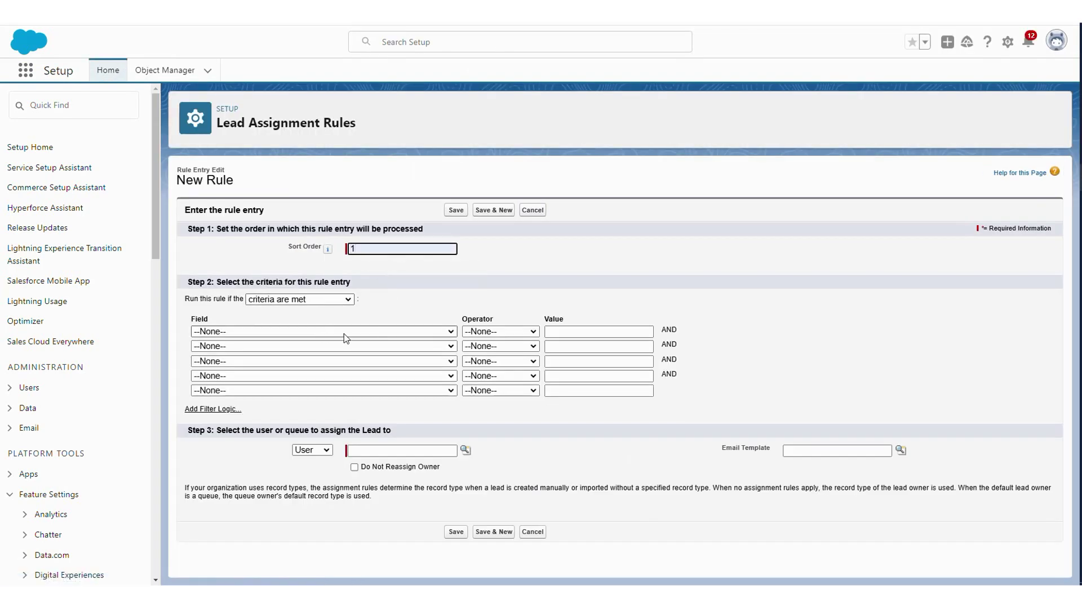
pyautogui.click(378, 332)
pyautogui.scroll(-5, 319, 258)
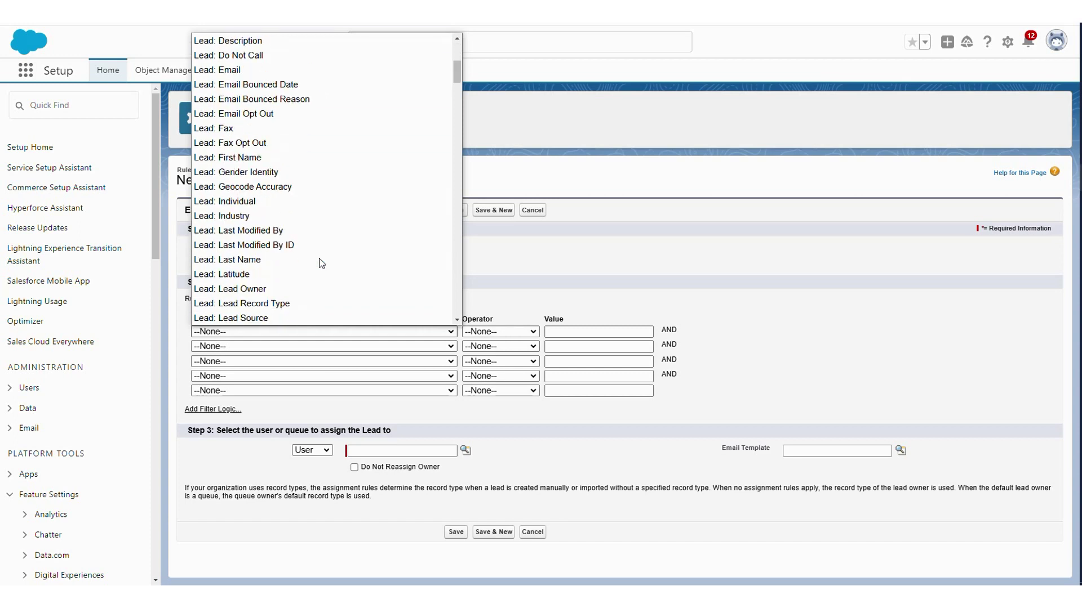
pyautogui.scroll(-3, 291, 257)
pyautogui.scroll(-3, 292, 257)
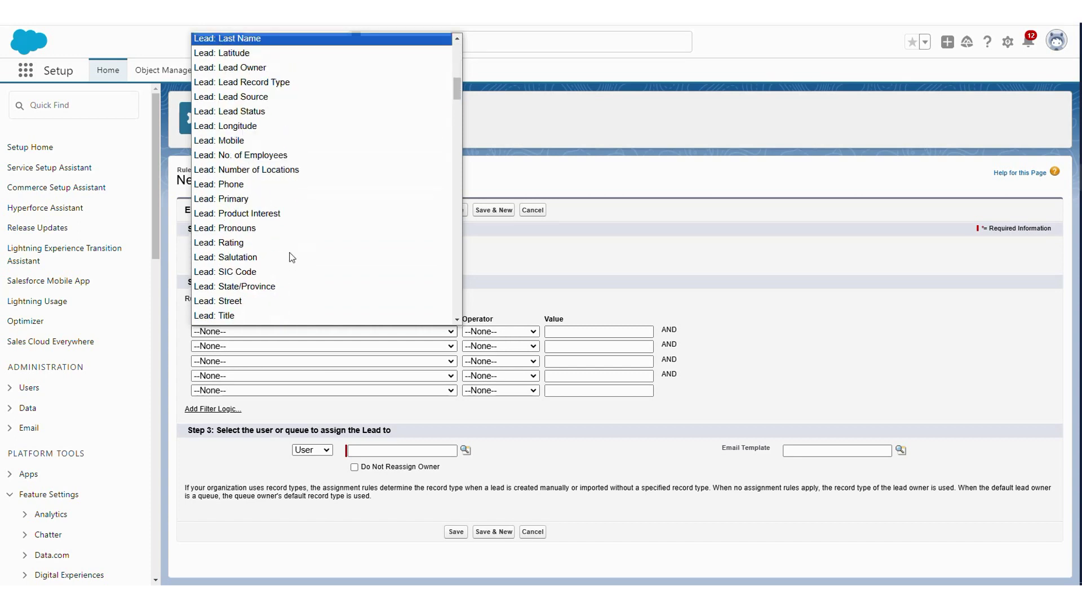
pyautogui.scroll(-3, 292, 257)
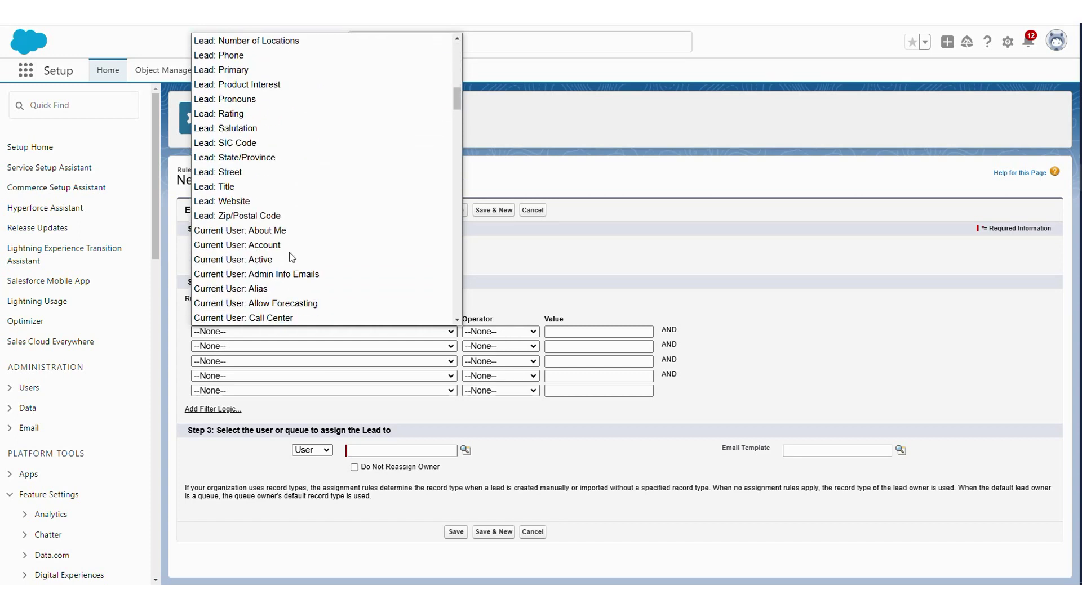
pyautogui.scroll(6, 291, 258)
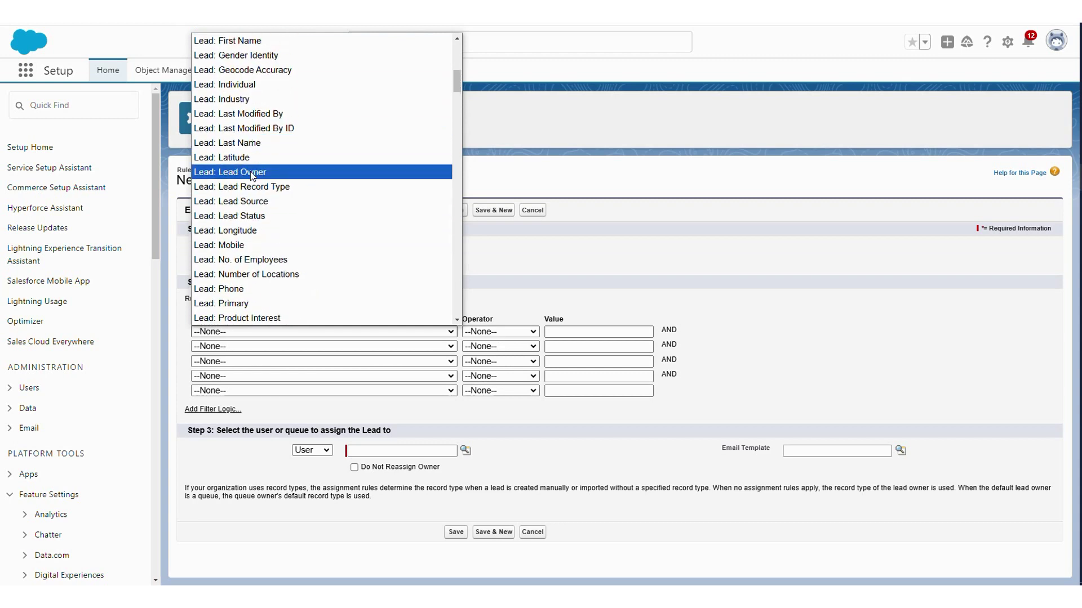
pyautogui.click(250, 201)
# - Complete the Lead Source criterion with the operator equals and the lookup value Web
pyautogui.click(532, 333)
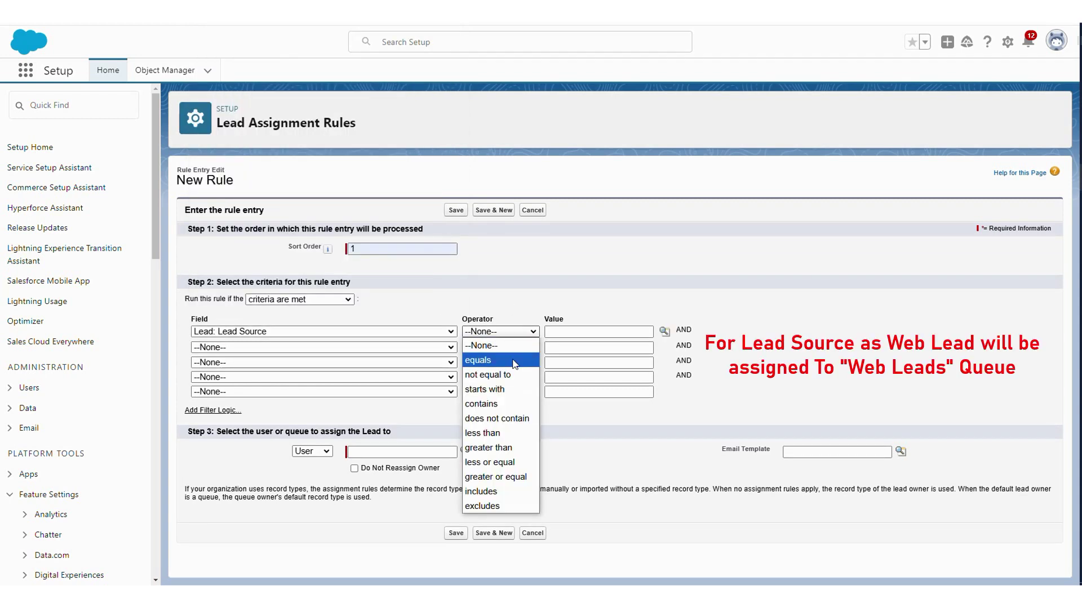
pyautogui.click(496, 356)
pyautogui.click(664, 332)
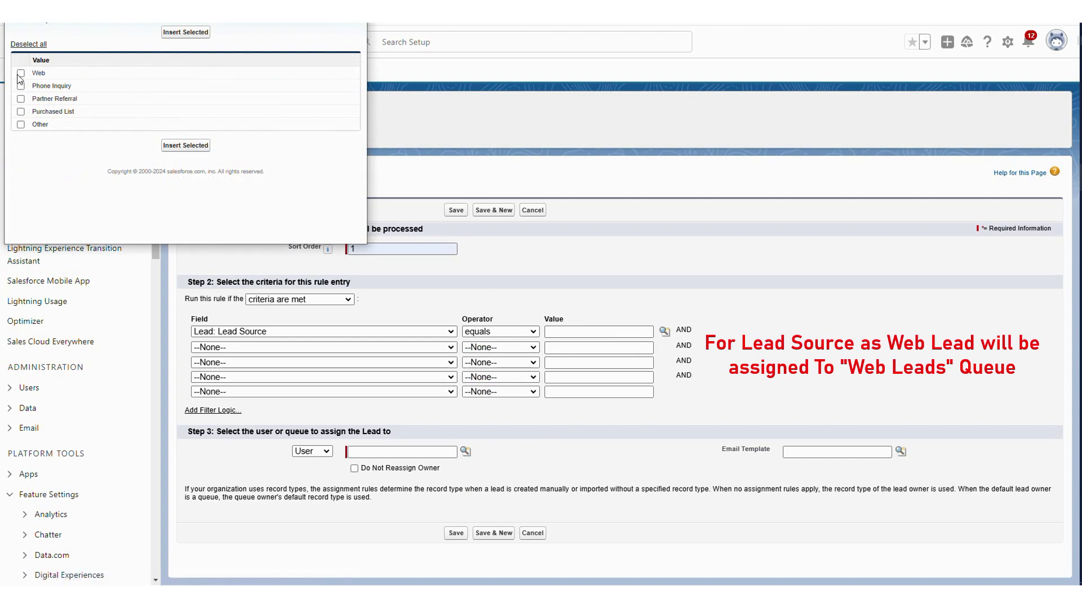
pyautogui.click(175, 143)
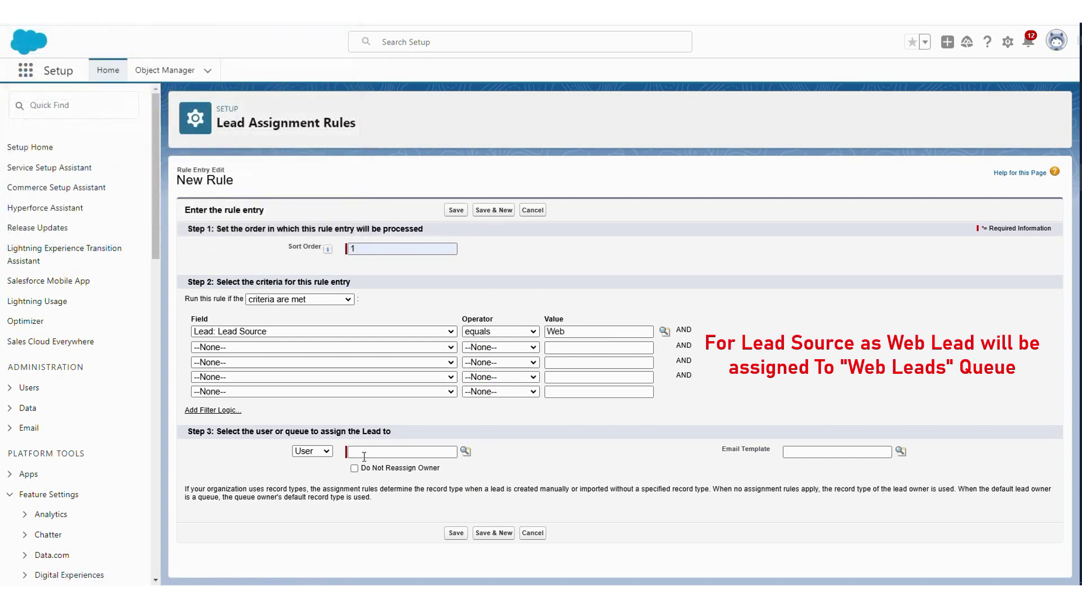
# - Assign the entry's leads to the Web Leads queue, then save it and start another rule entry
pyautogui.click(330, 453)
pyautogui.click(310, 481)
pyautogui.click(465, 453)
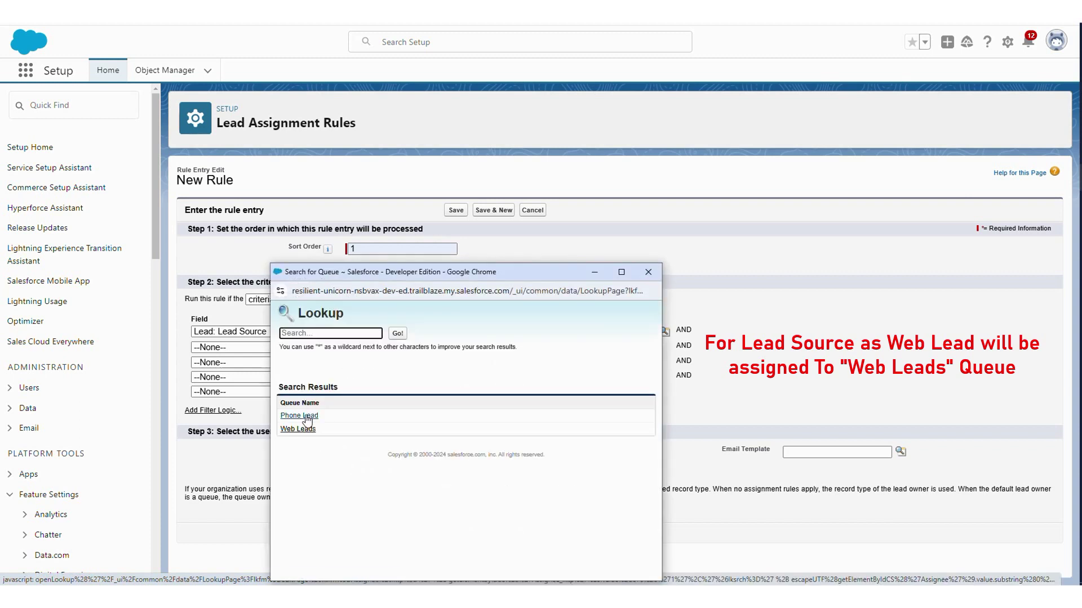
pyautogui.click(305, 428)
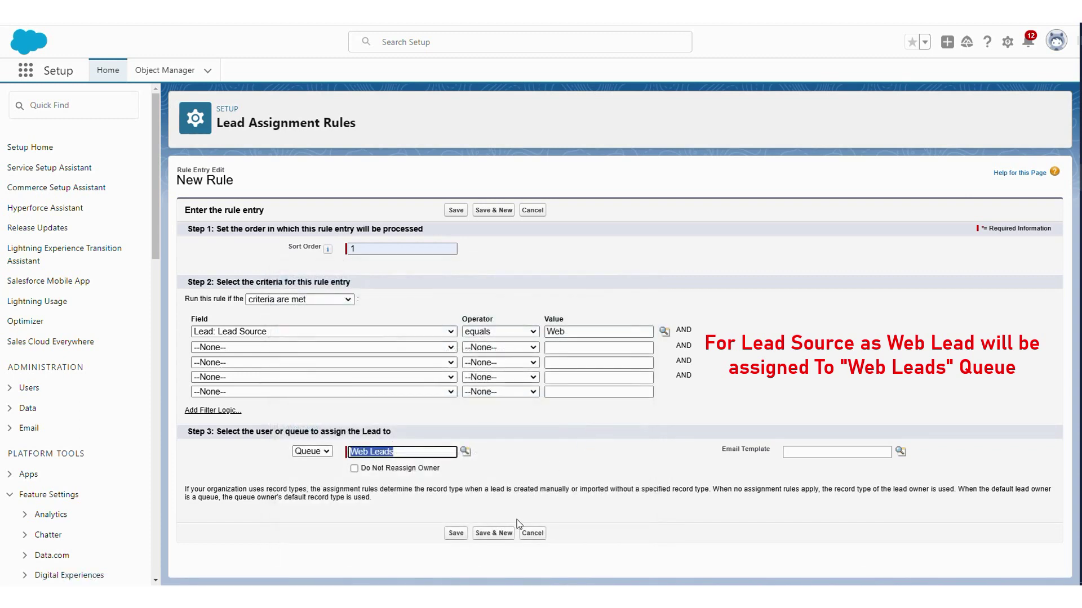
pyautogui.click(496, 534)
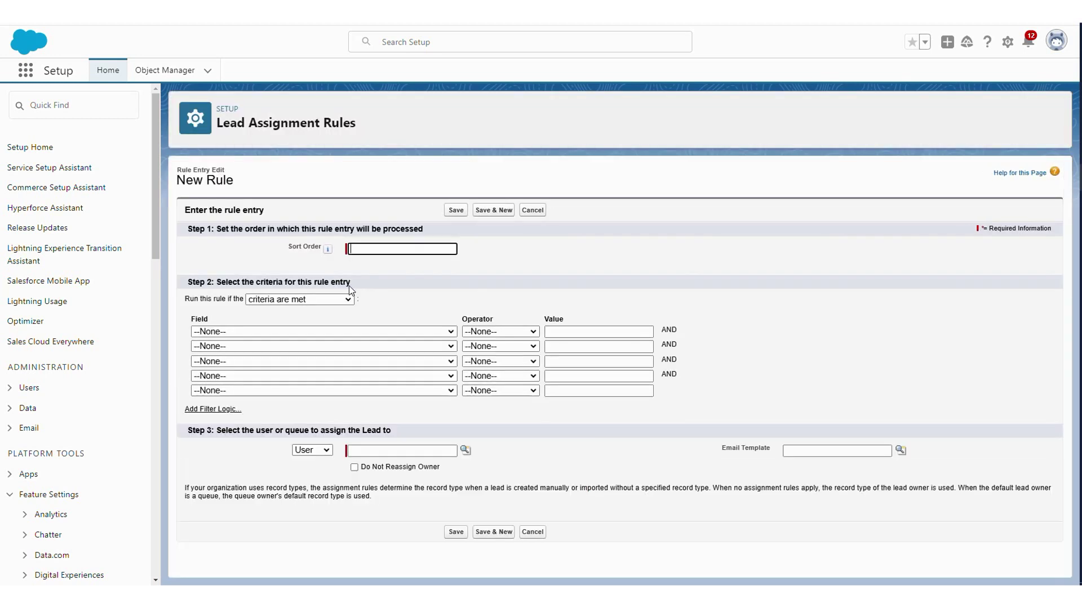
# - Set the second rule entry's sort order to 2 and choose Lead: Lead Source as the first criterion's field
pyautogui.write('2')
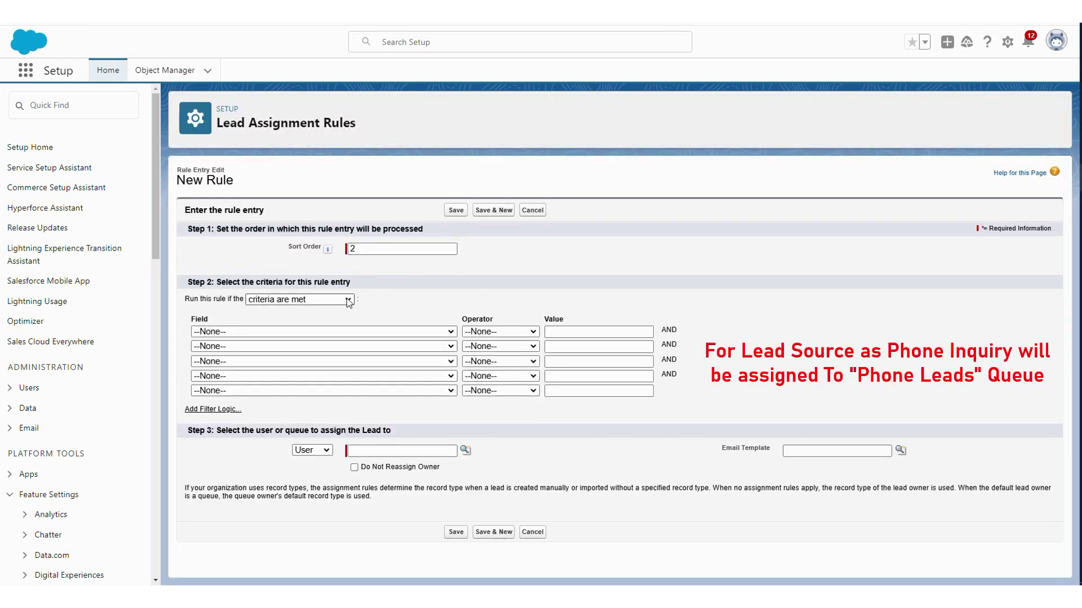
pyautogui.click(349, 300)
pyautogui.click(338, 332)
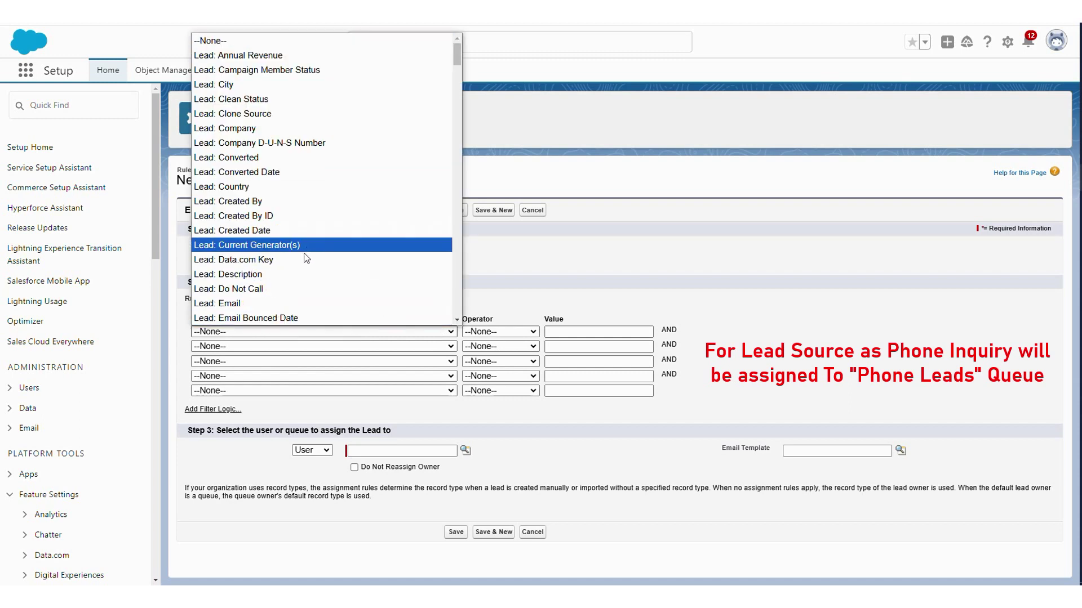
pyautogui.scroll(-5, 310, 247)
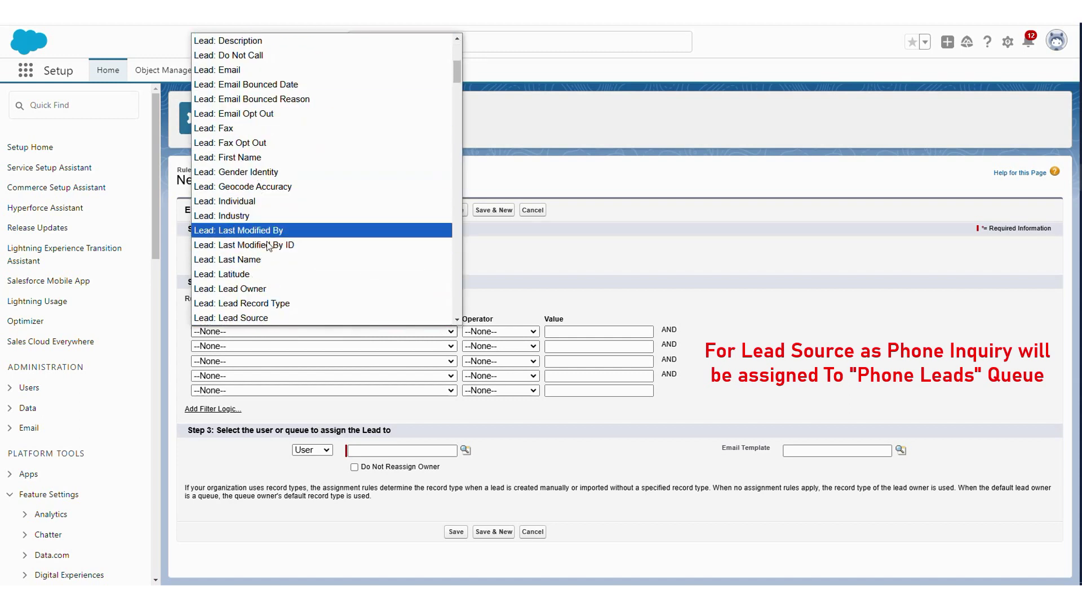
pyautogui.click(265, 316)
# - Complete the second entry's Lead Source criterion with the operator equals and the lookup value Phone Inquiry
pyautogui.click(499, 332)
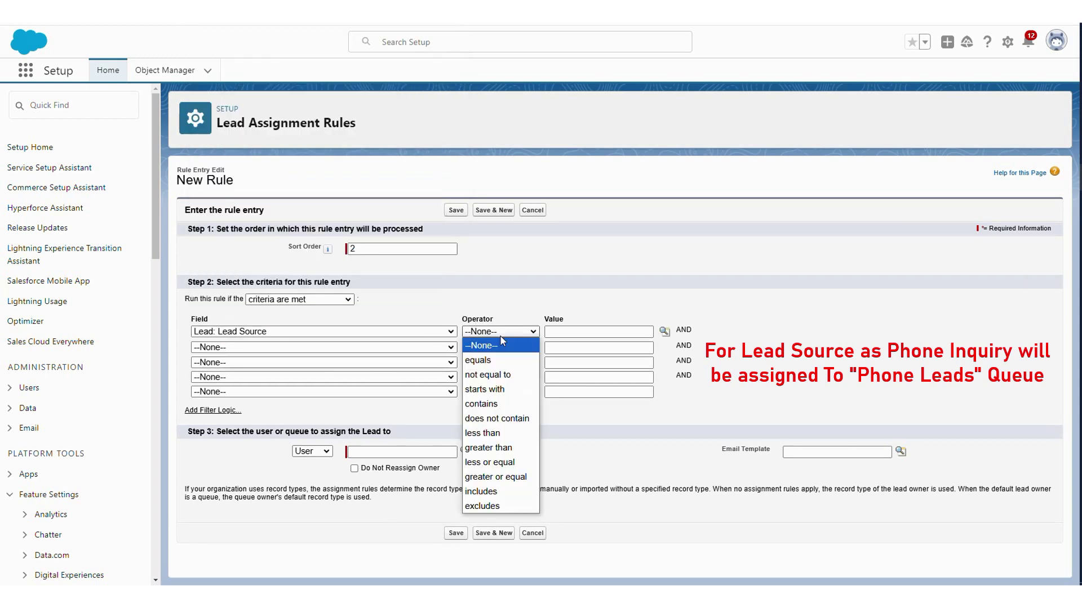
pyautogui.click(495, 357)
pyautogui.click(664, 332)
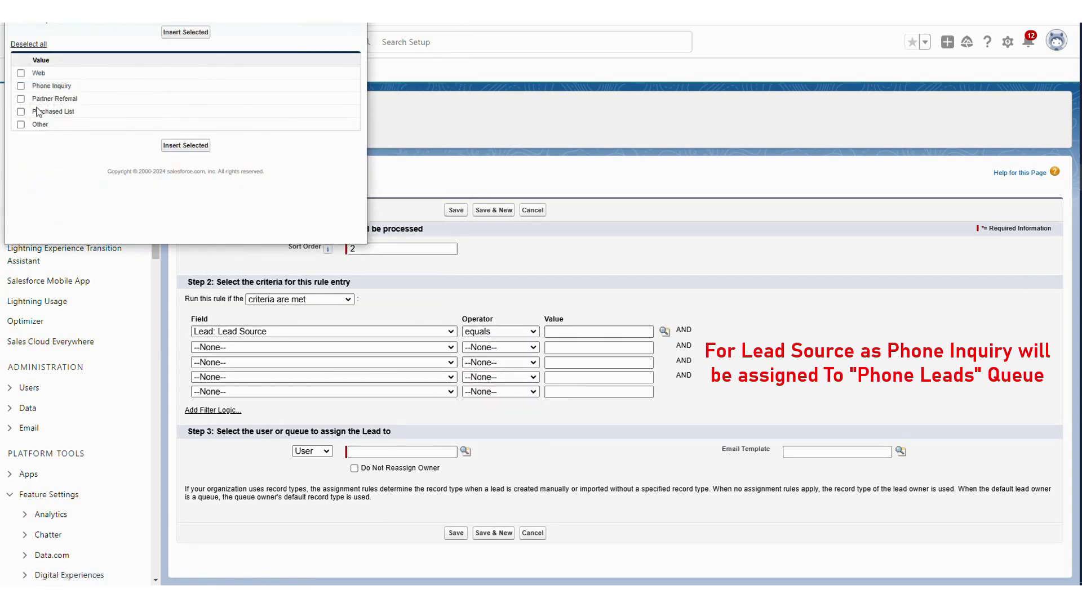
pyautogui.click(41, 86)
pyautogui.click(185, 146)
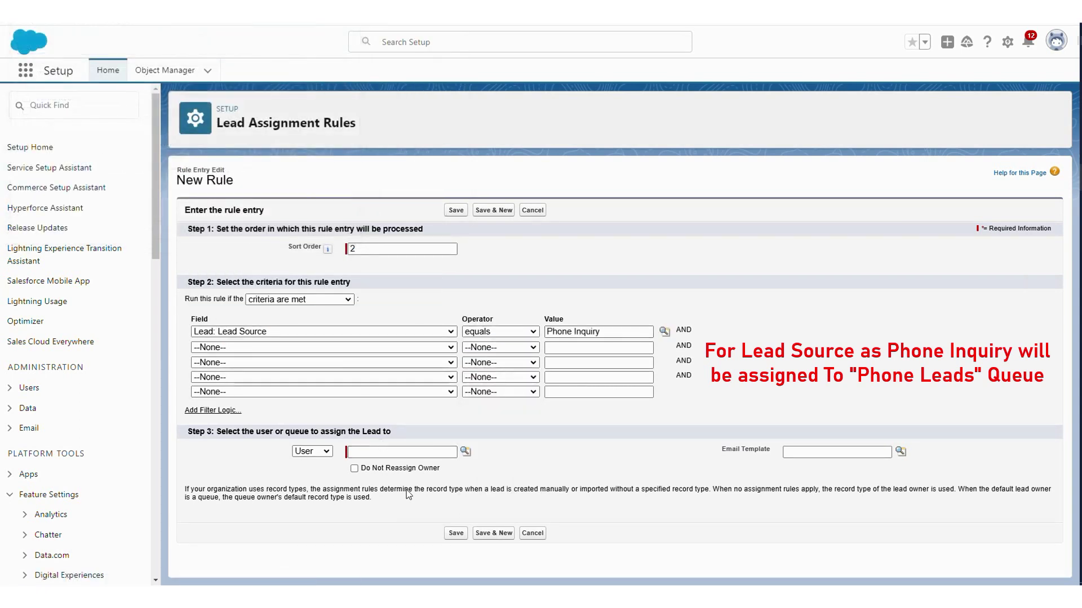
# - Assign the second entry's leads to the Phone Lead queue, then save it and start a third rule entry
pyautogui.click(312, 452)
pyautogui.click(307, 471)
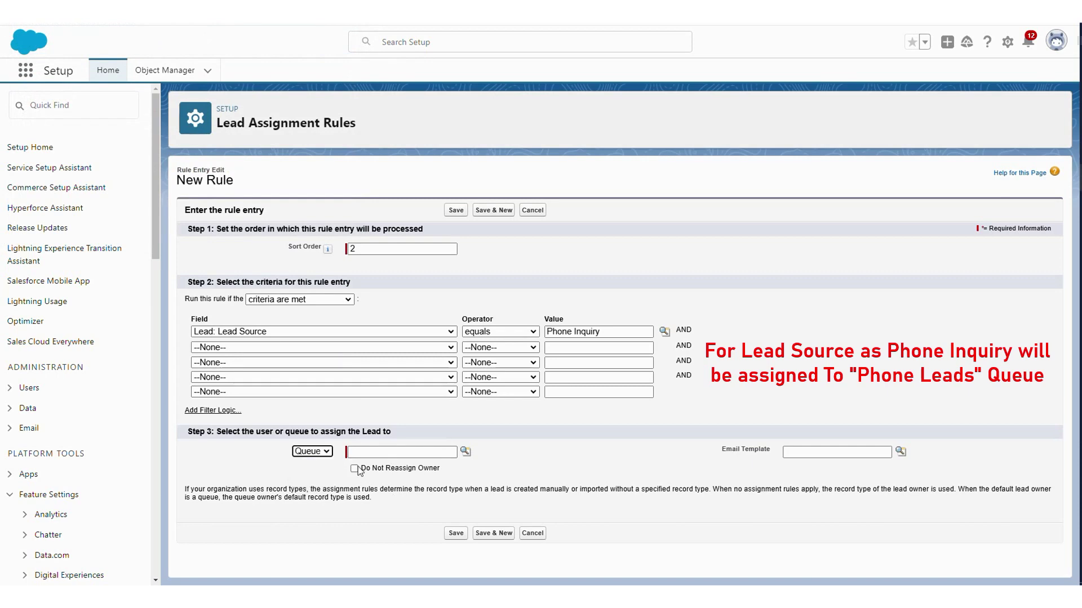
pyautogui.click(465, 451)
pyautogui.click(298, 418)
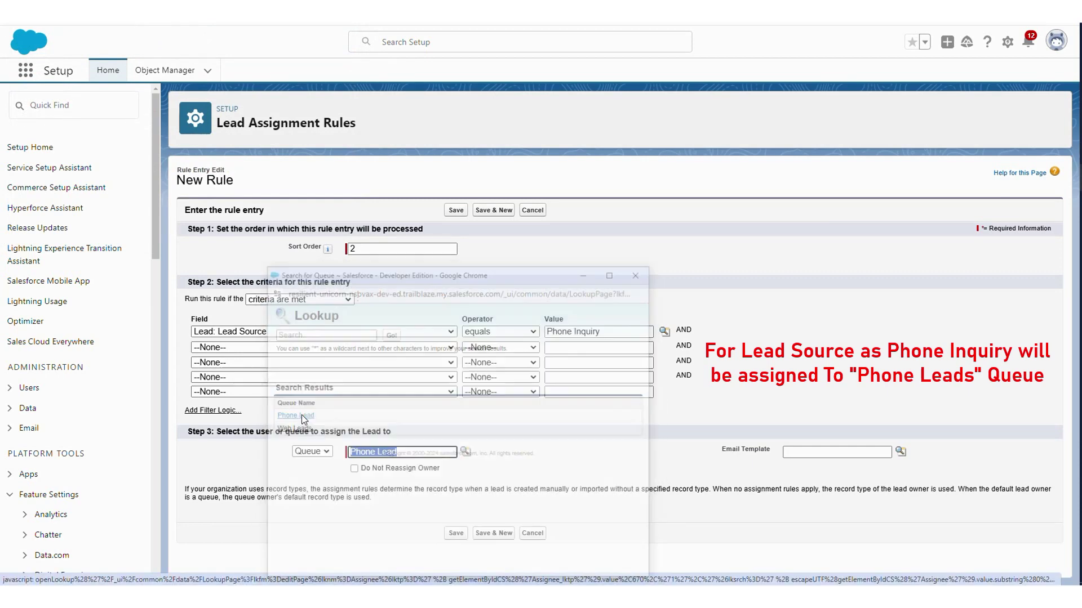
pyautogui.click(504, 533)
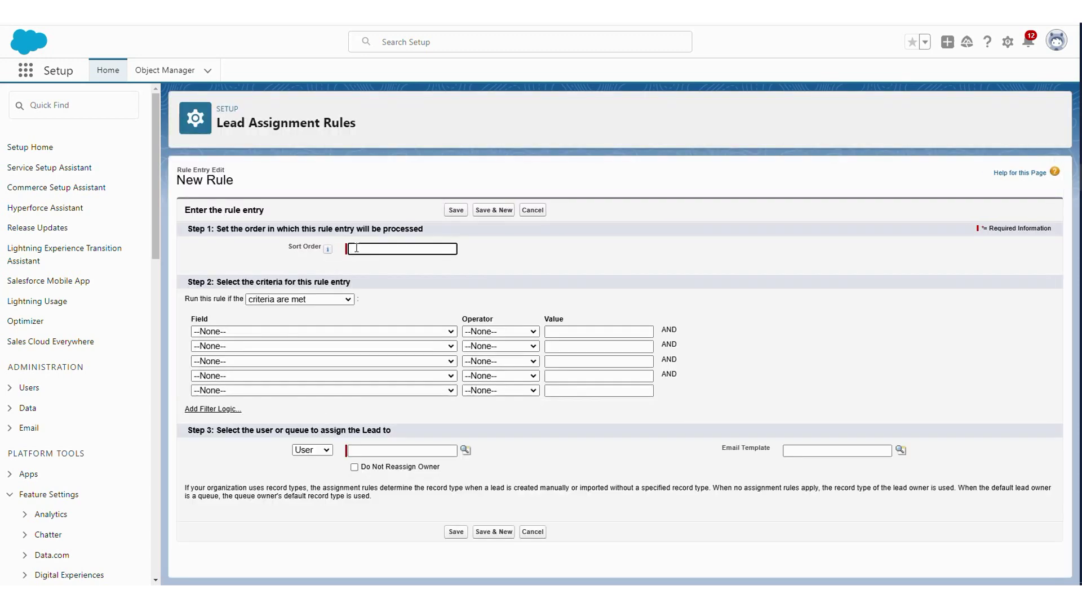
# - Set the third rule entry's sort order to 3 and its first criterion to Lead: Lead Source with the lookup value Other
pyautogui.click(318, 331)
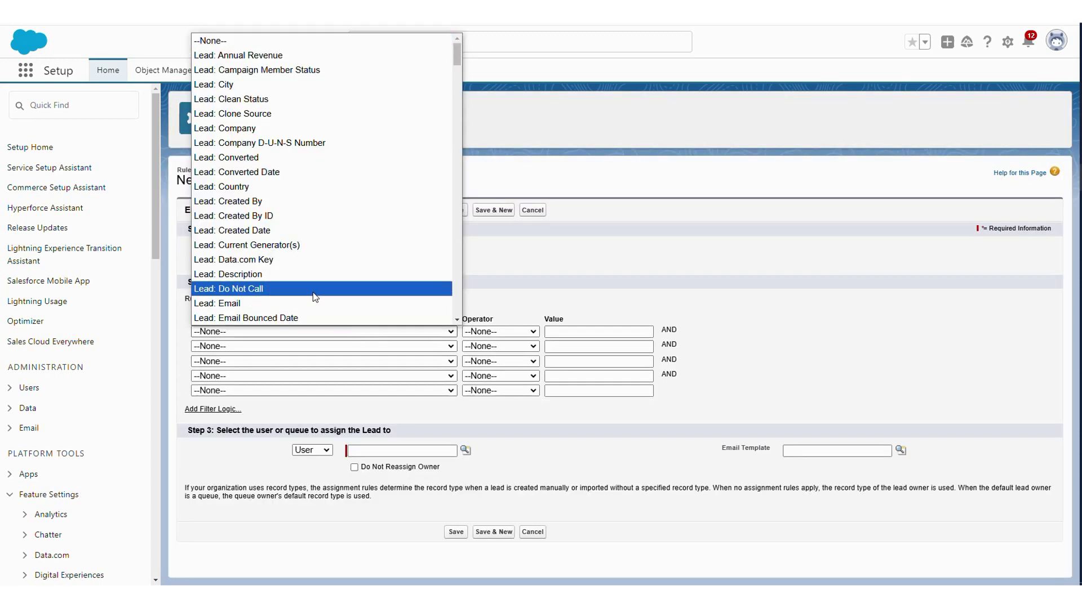
pyautogui.scroll(-7, 313, 279)
pyautogui.click(295, 318)
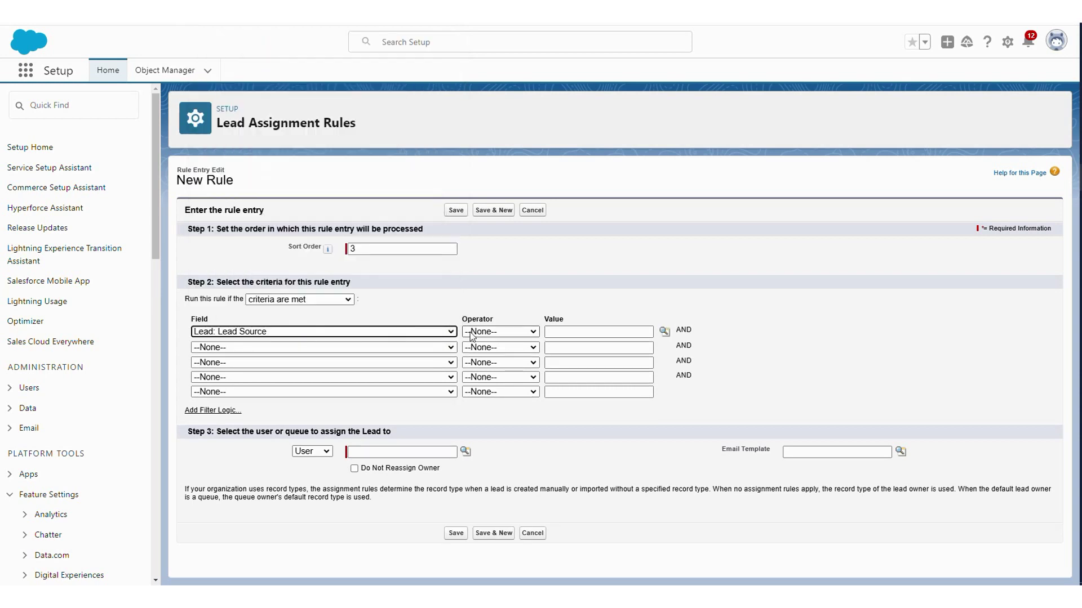
pyautogui.click(500, 332)
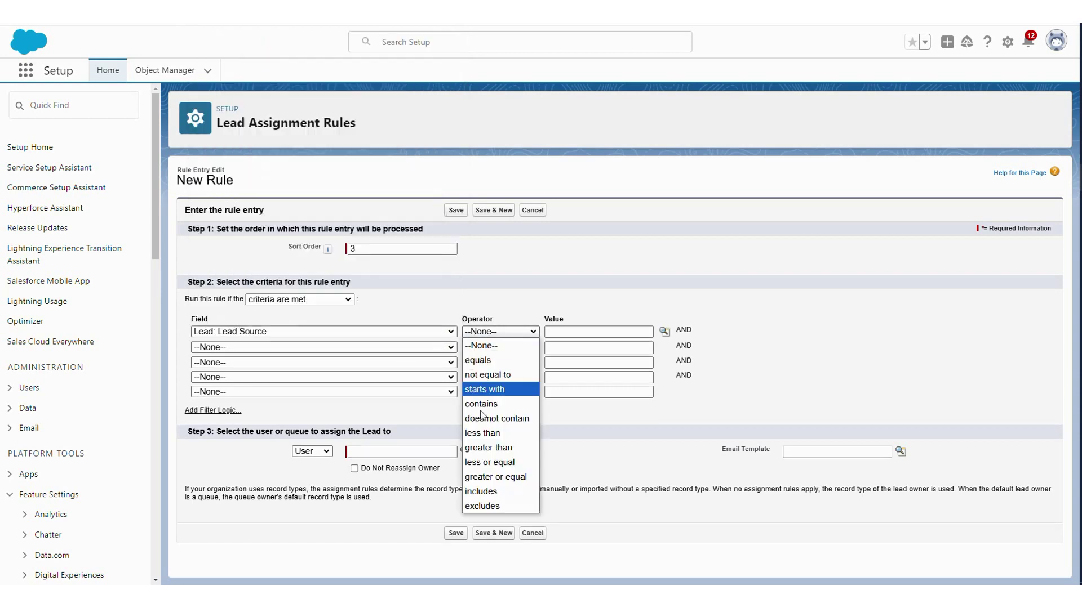
pyautogui.click(664, 331)
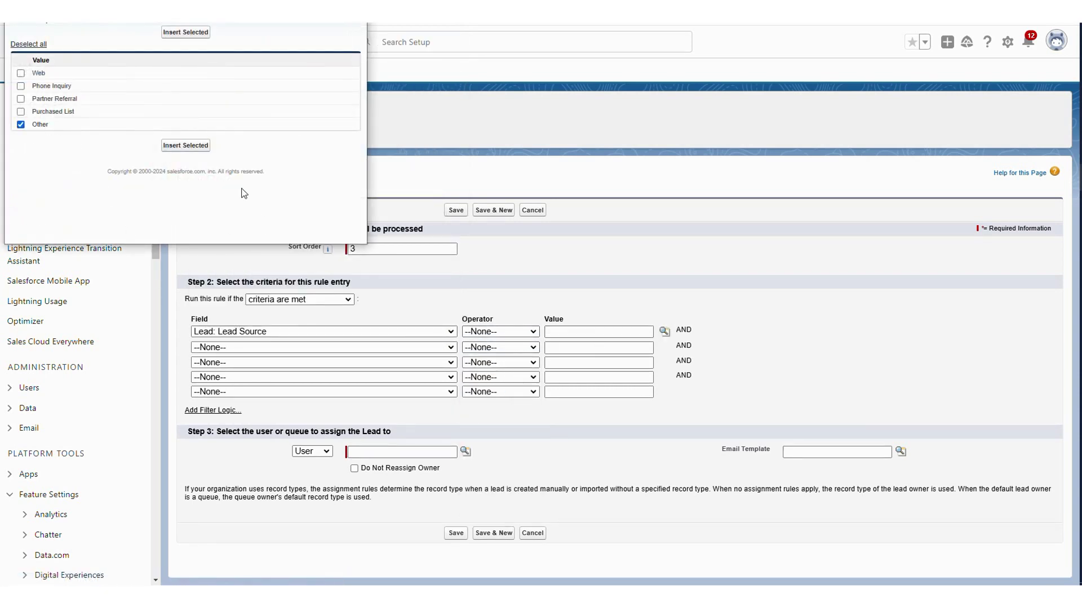
pyautogui.click(188, 145)
# - Assign the third entry's leads to a user through the lookup and try to save the entry
pyautogui.click(364, 452)
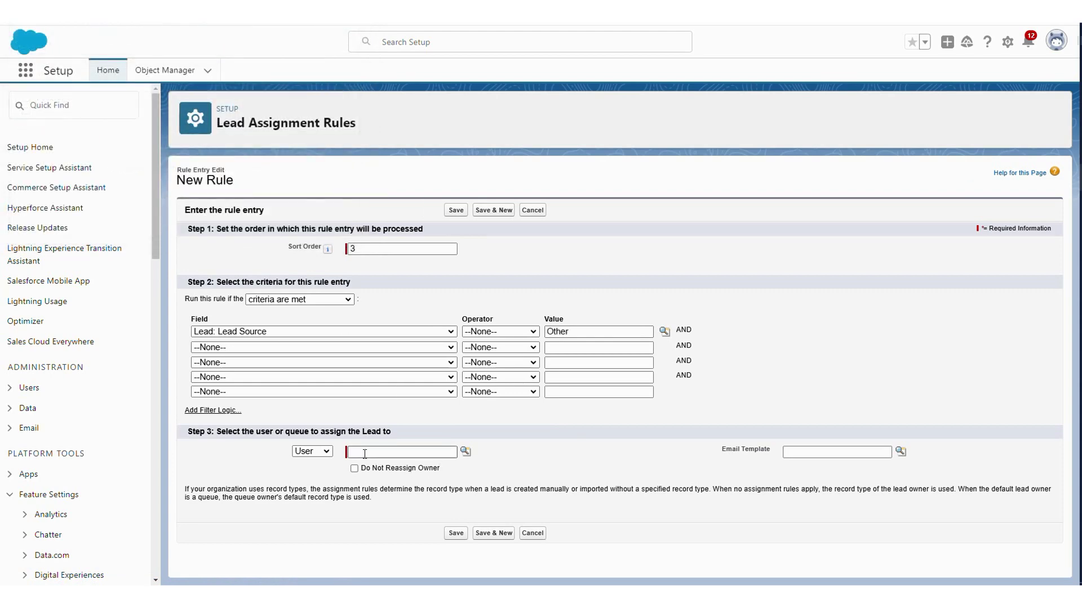
pyautogui.click(465, 451)
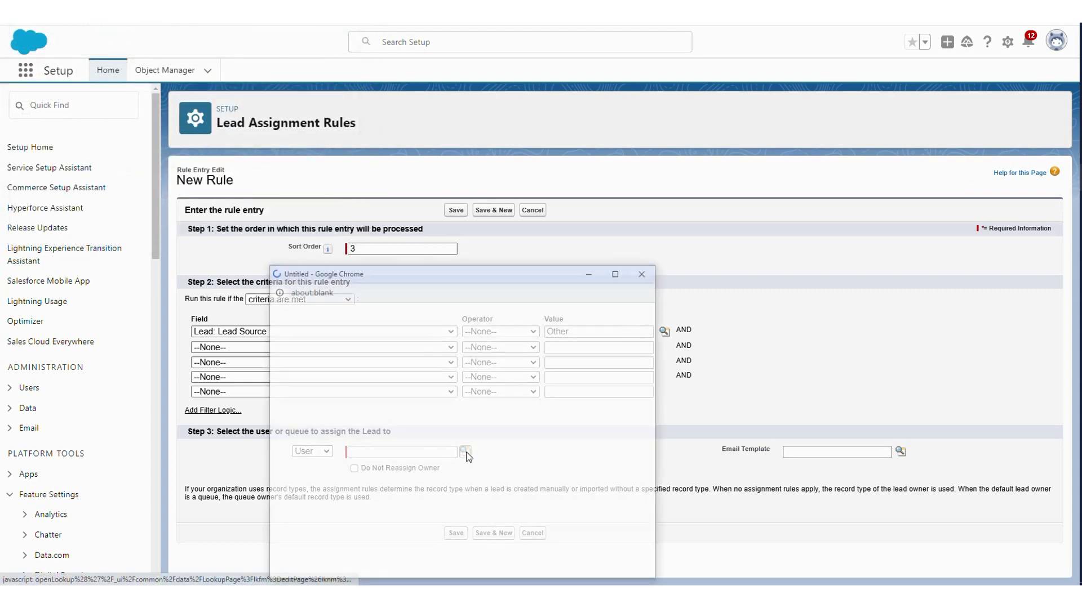
pyautogui.click(298, 416)
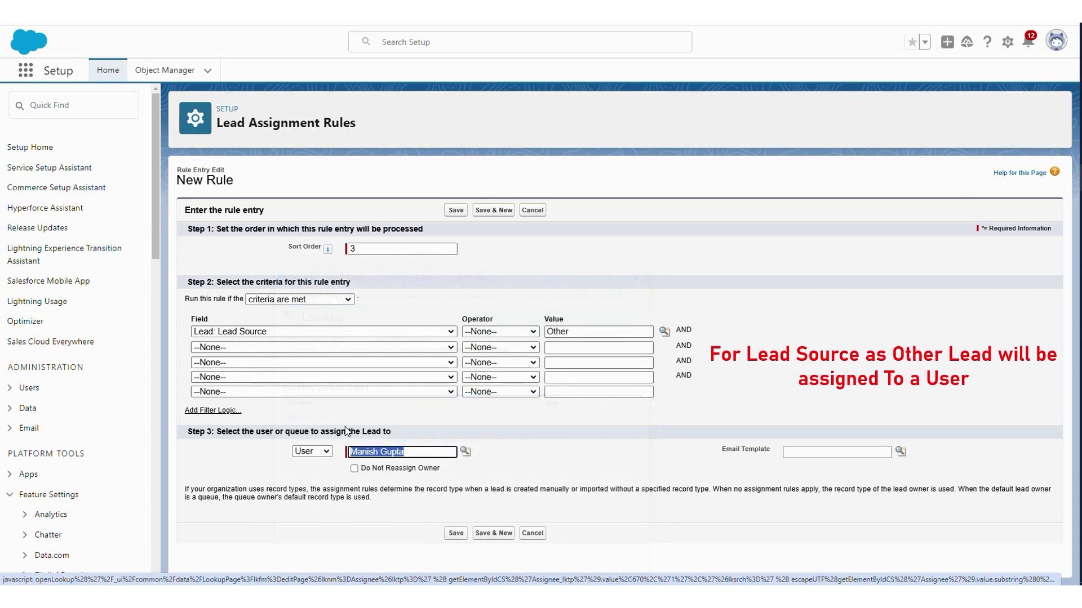
pyautogui.click(456, 534)
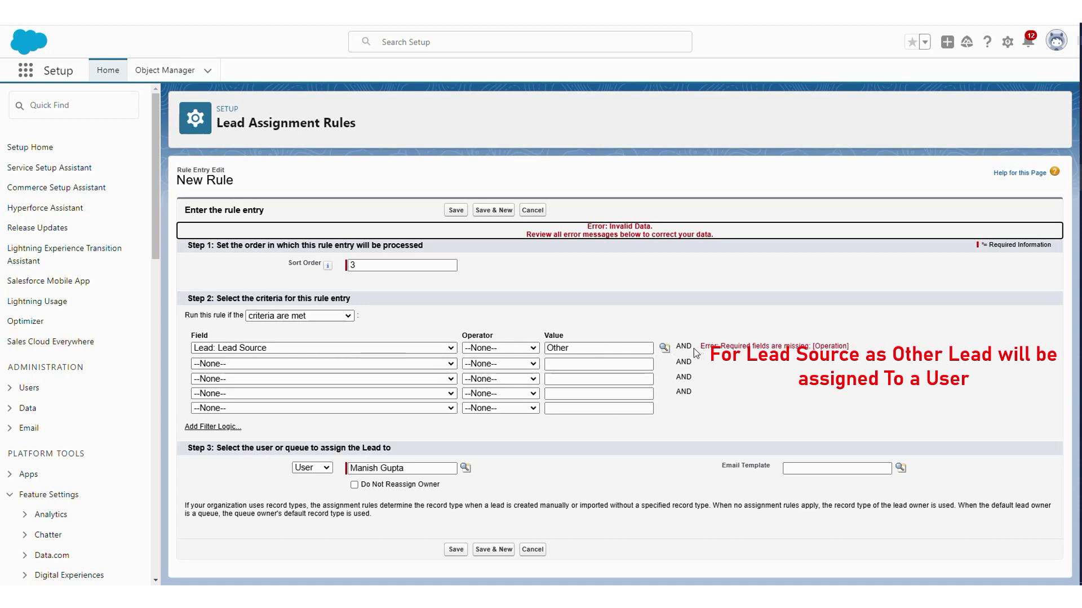
# - Set the Lead Source criterion's operator to equals and save the third rule entry
pyautogui.click(500, 348)
pyautogui.click(478, 368)
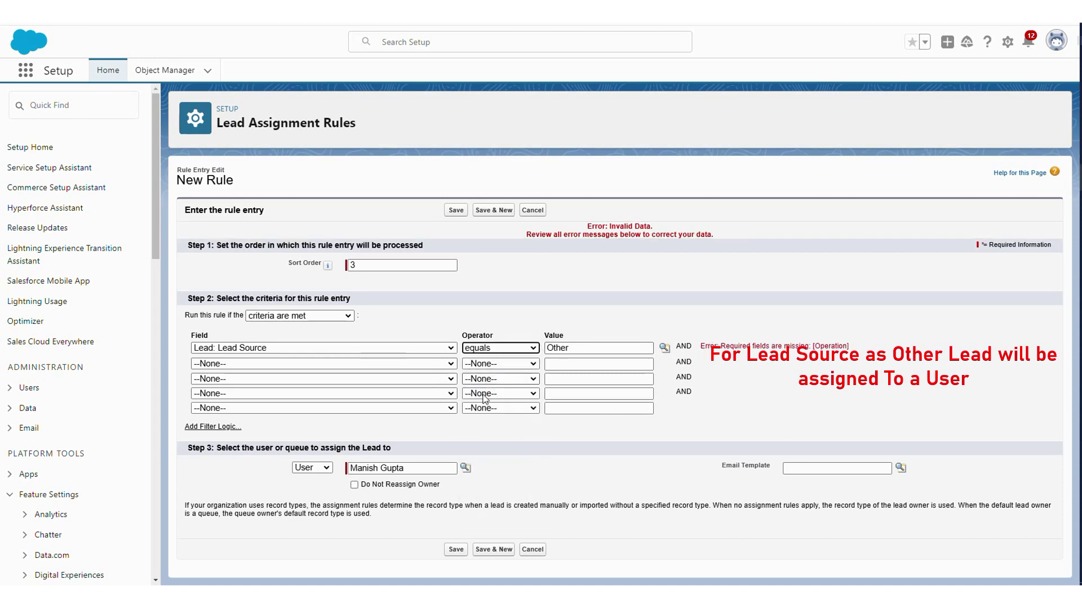
pyautogui.click(455, 550)
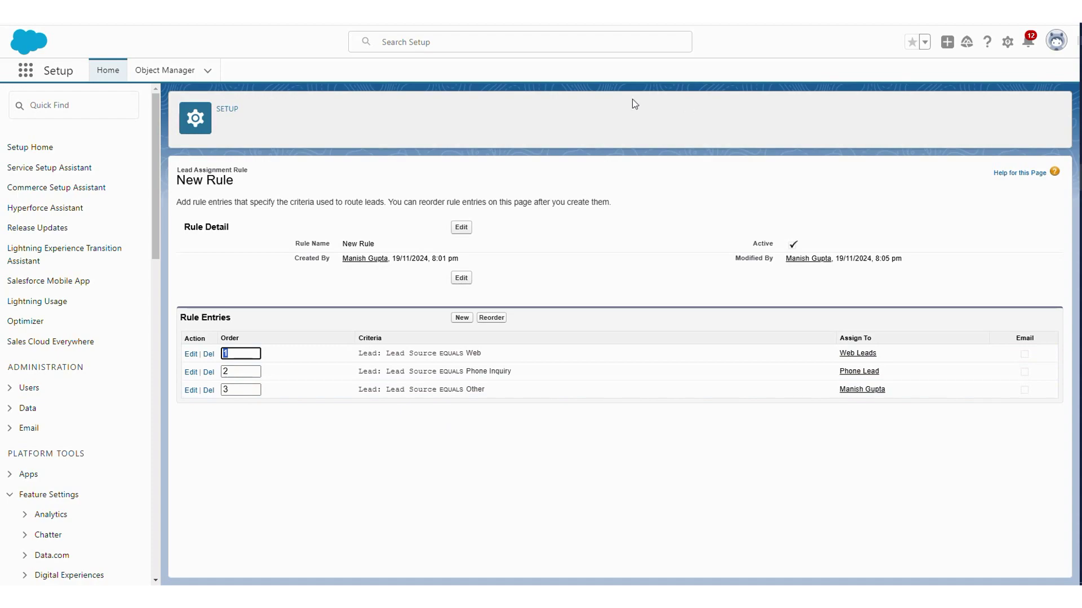
# - Switch to the Sales app's Leads list, refresh it, and start a New Process lead with Assign using active assignment rule enabled
pyautogui.hotkey('ctrl', 'shift', 'Tab')
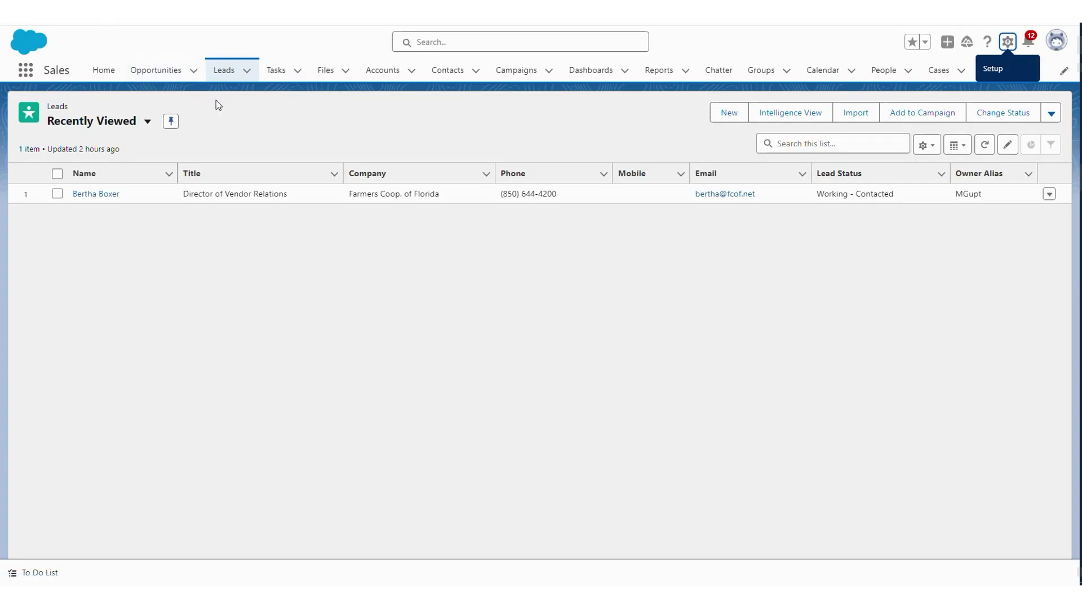
pyautogui.press('F5')
pyautogui.click(722, 115)
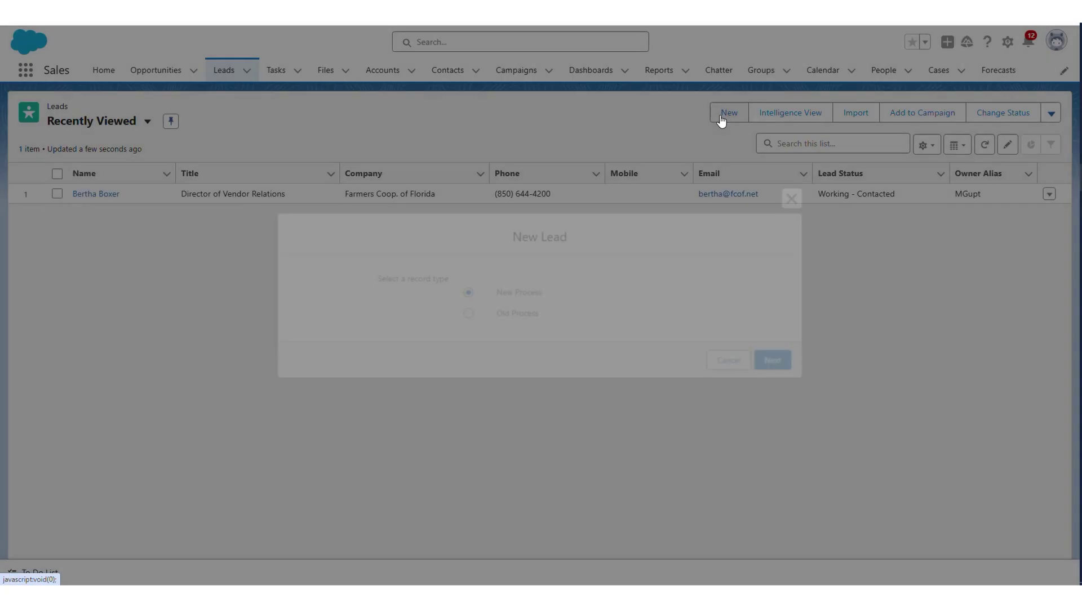
pyautogui.click(786, 364)
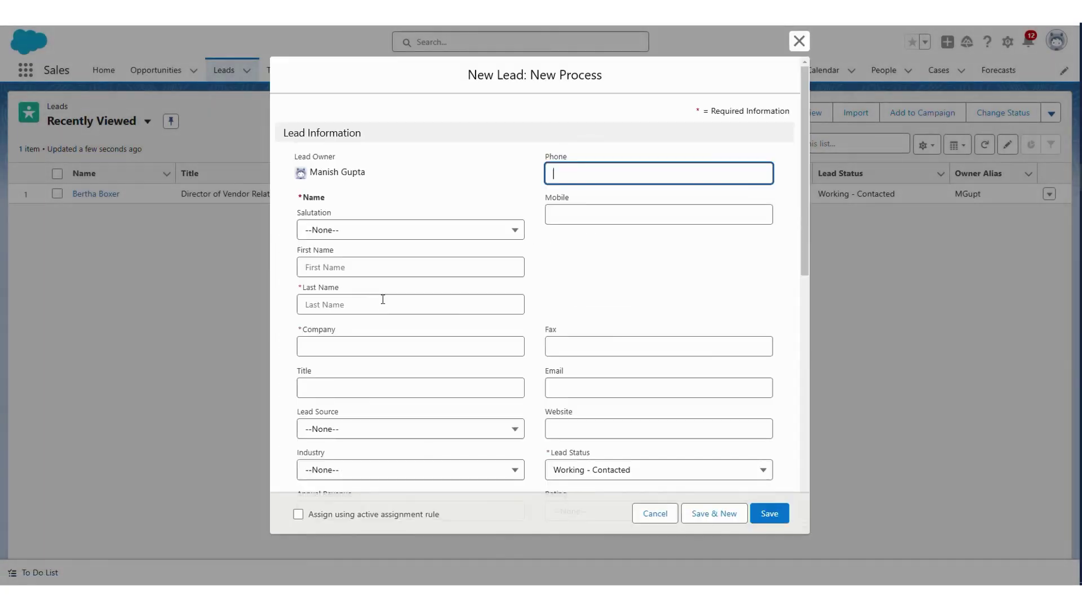
pyautogui.moveTo(307, 514); pyautogui.dragTo(429, 515)
pyautogui.click(294, 513)
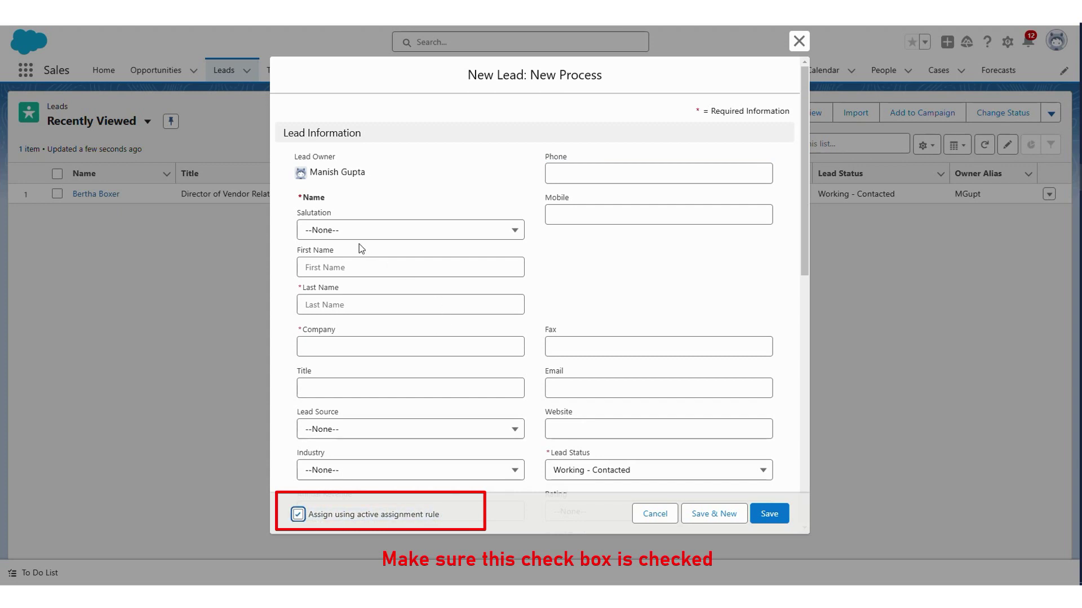
# - Enter the new lead's first and last name and set the company to bcc corp
pyautogui.click(336, 304)
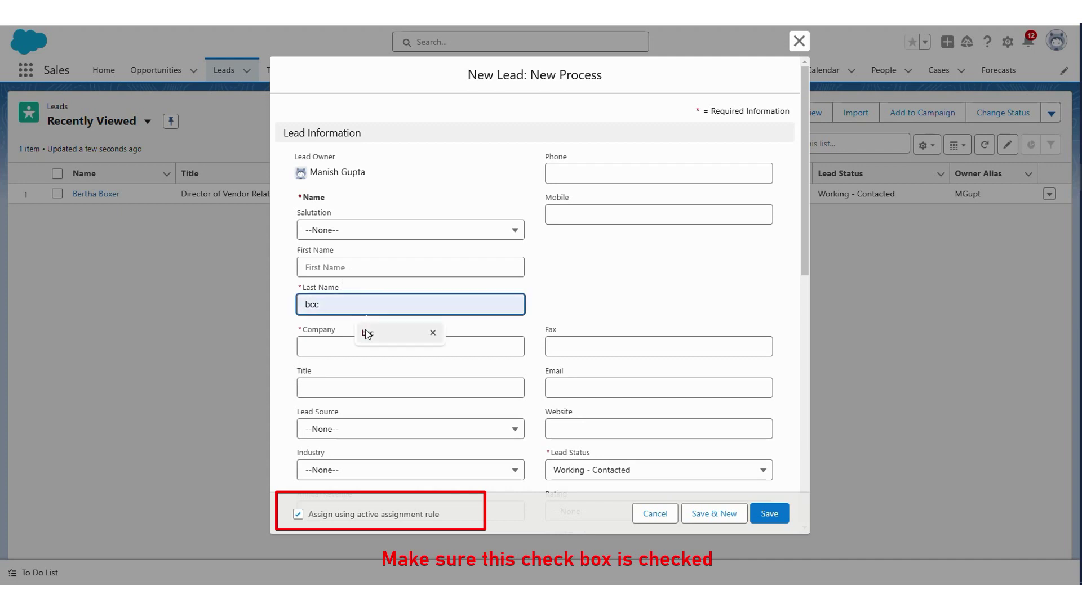
pyautogui.click(364, 333)
pyautogui.click(364, 267)
pyautogui.click(365, 297)
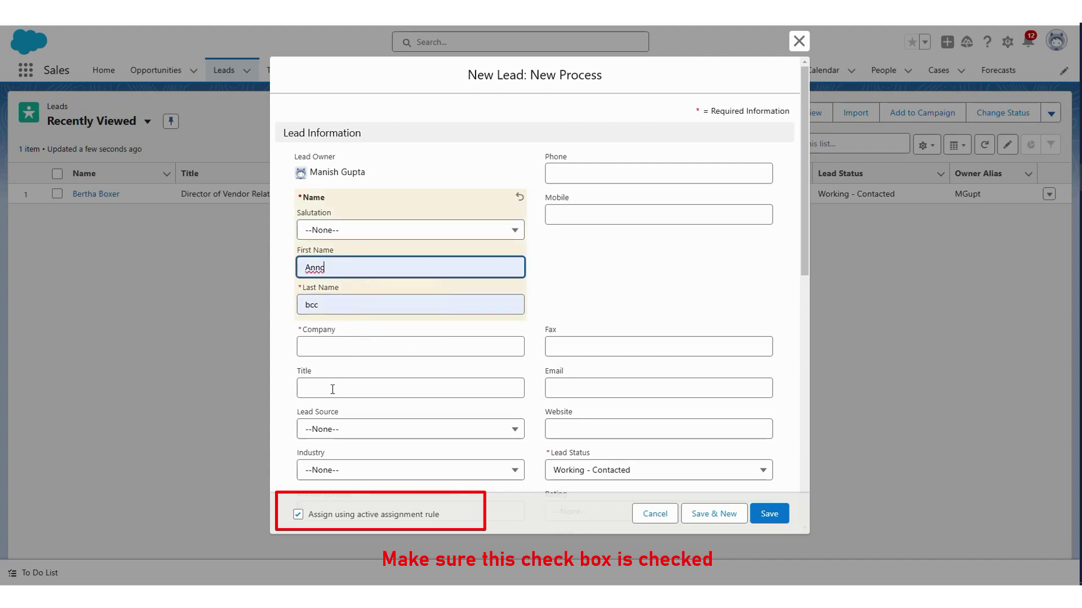
pyautogui.click(342, 346)
pyautogui.write('bcc corp')
# - Set the lead source to Web, save the lead, and check the lead owner in its details
pyautogui.scroll(-1, 352, 387)
pyautogui.scroll(-1, 352, 387)
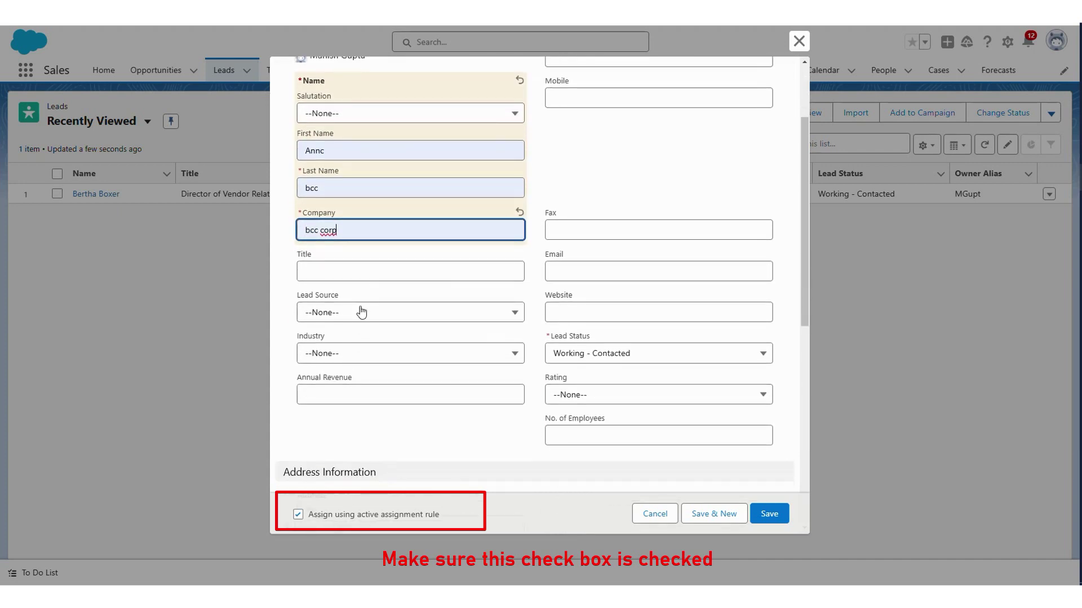
pyautogui.click(360, 311)
pyautogui.click(344, 351)
pyautogui.scroll(2, 511, 359)
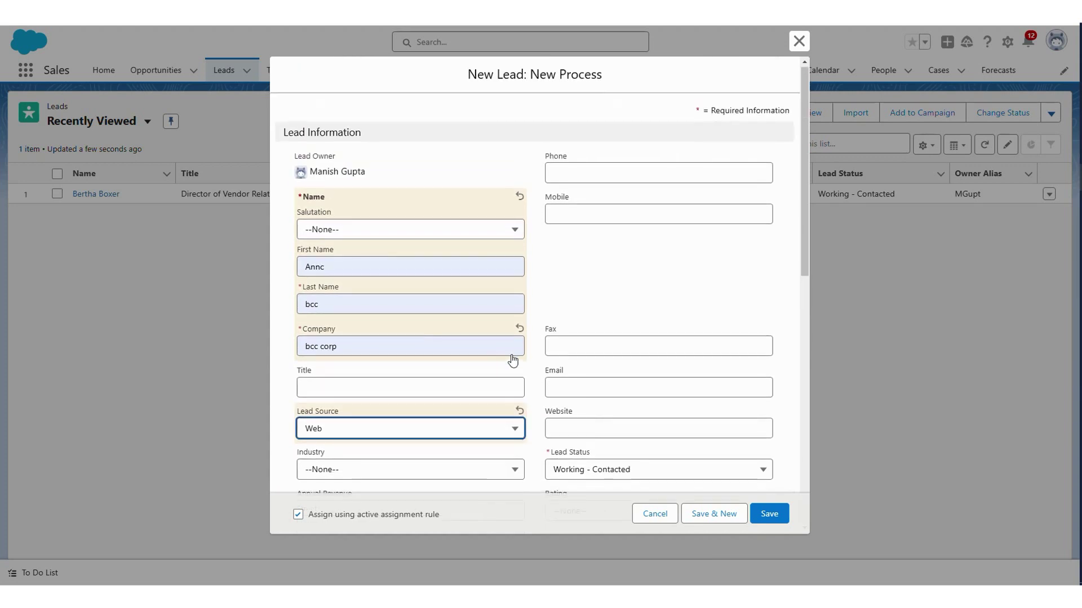
pyautogui.scroll(-3, 564, 347)
pyautogui.click(769, 514)
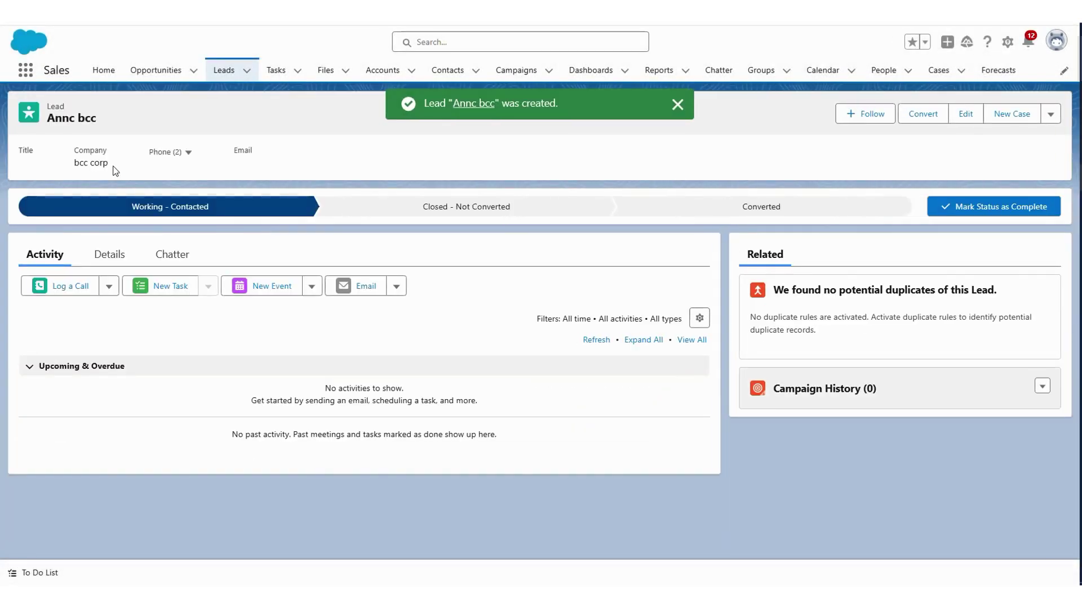
pyautogui.click(104, 255)
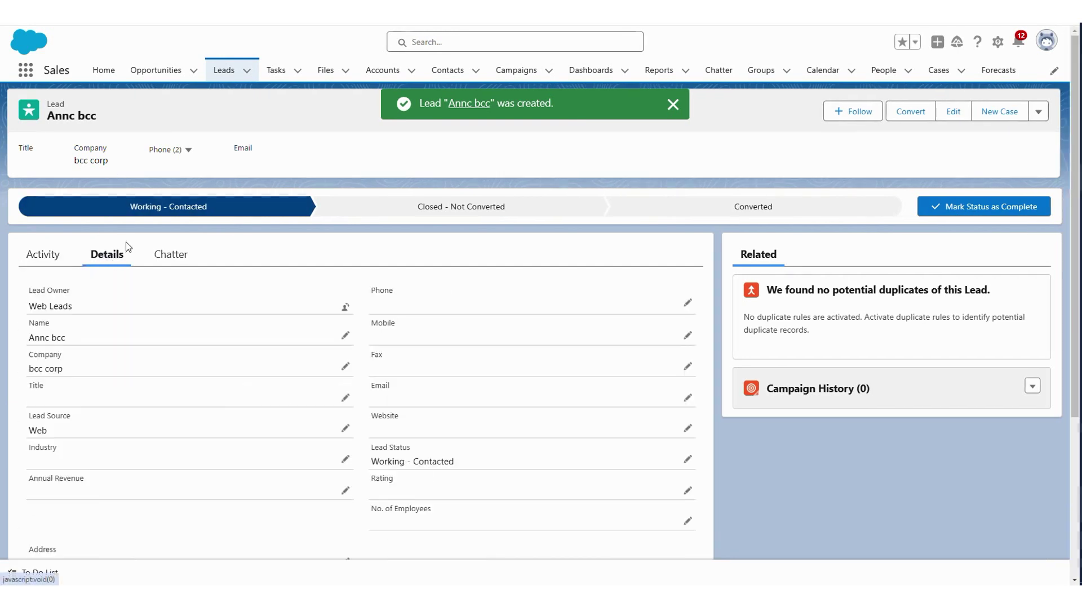
pyautogui.moveTo(92, 305); pyautogui.dragTo(28, 308)
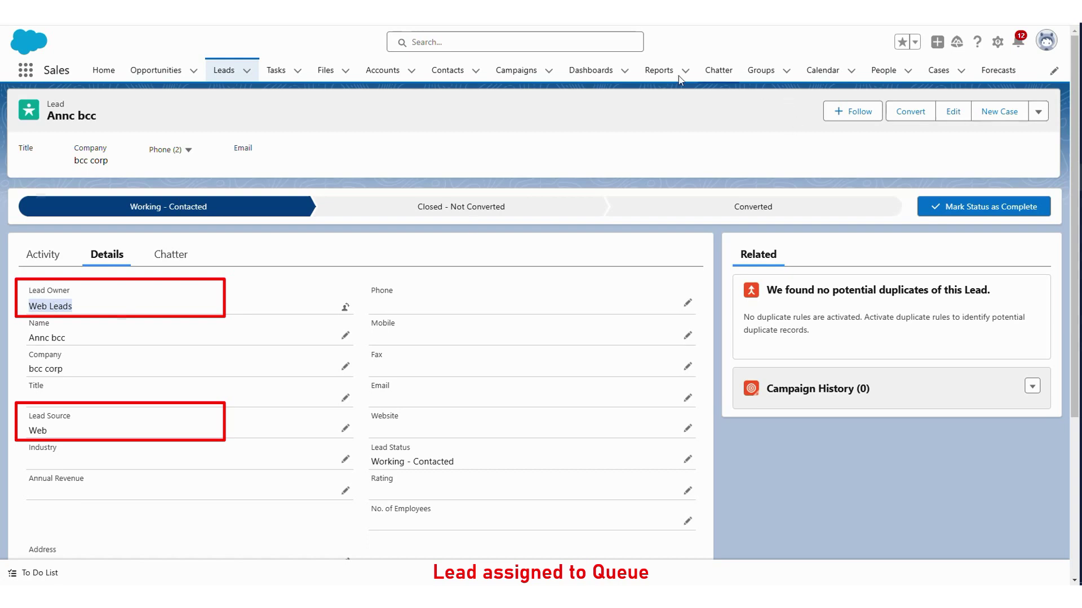
# - Return to the Leads list and start a second New Process lead with Assign using active assignment rule enabled
pyautogui.click(224, 70)
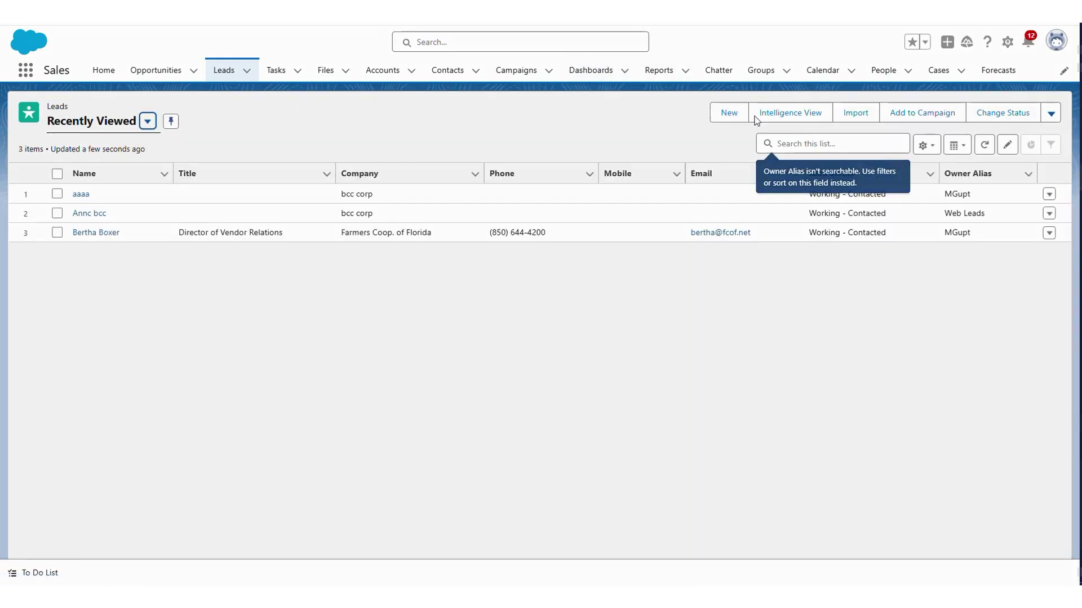
pyautogui.click(739, 114)
pyautogui.click(781, 365)
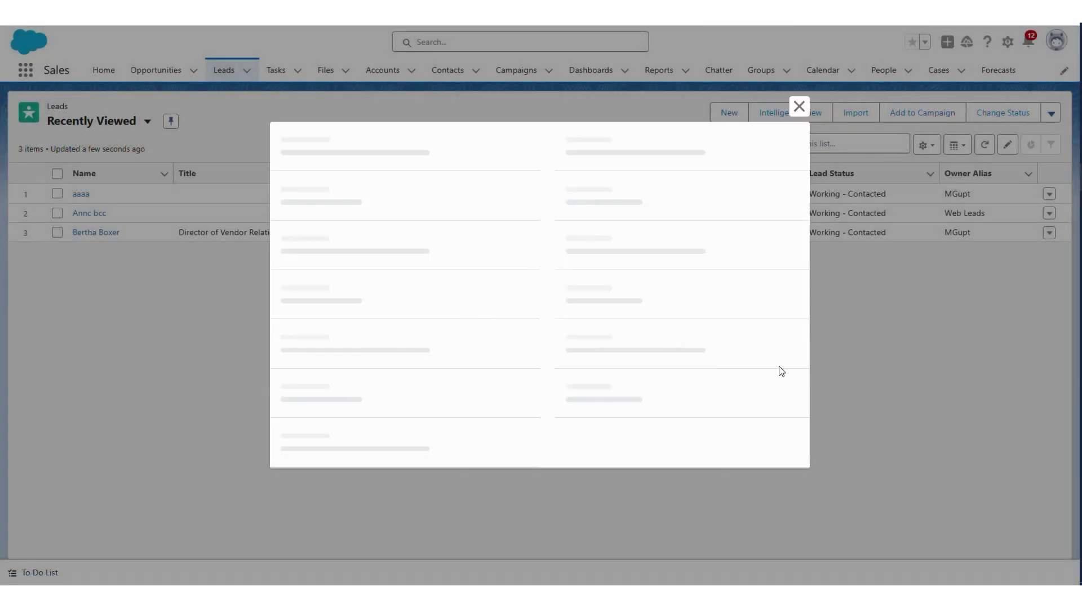
pyautogui.click(298, 515)
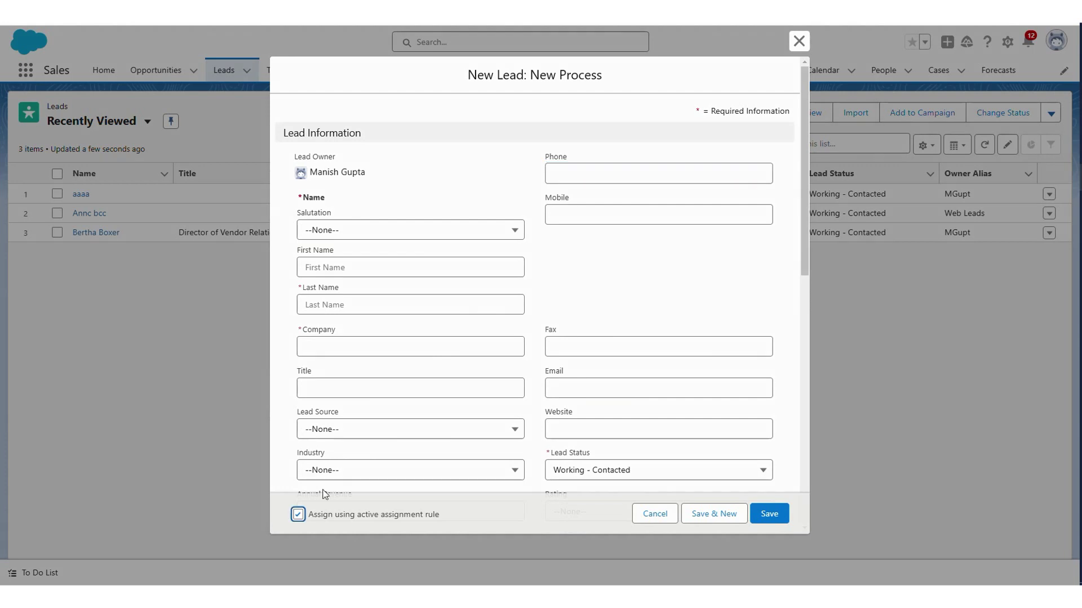
# - Enter the second lead's last name and set its company to bcc corp
pyautogui.click(372, 309)
pyautogui.click(378, 351)
pyautogui.click(360, 348)
pyautogui.click(377, 376)
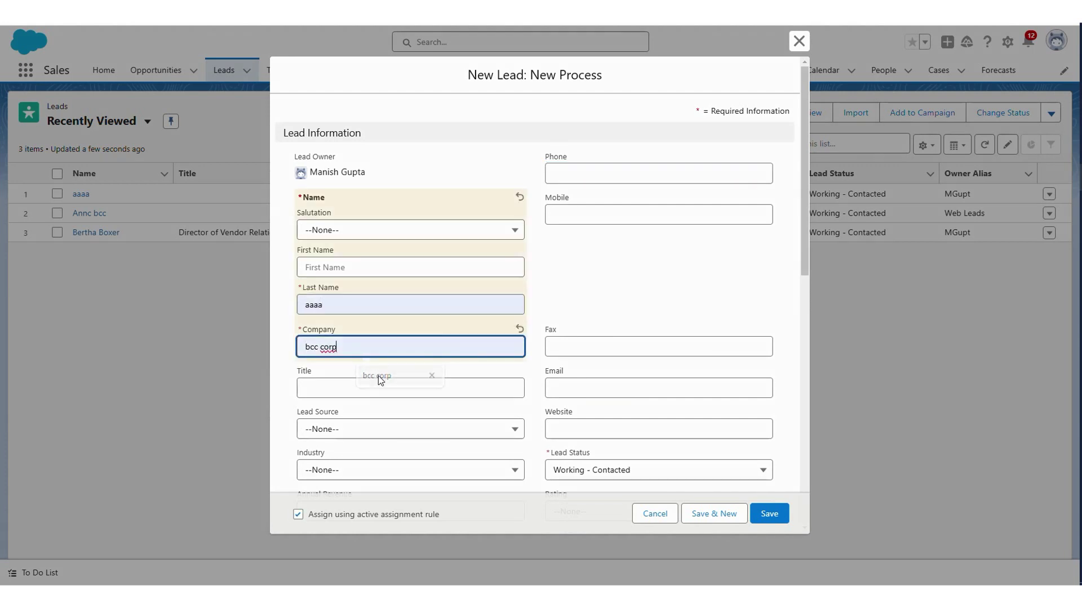
# - Set the second lead's source to Phone Inquiry, save it, and check the lead owner in its details
pyautogui.scroll(-2, 377, 376)
pyautogui.click(345, 315)
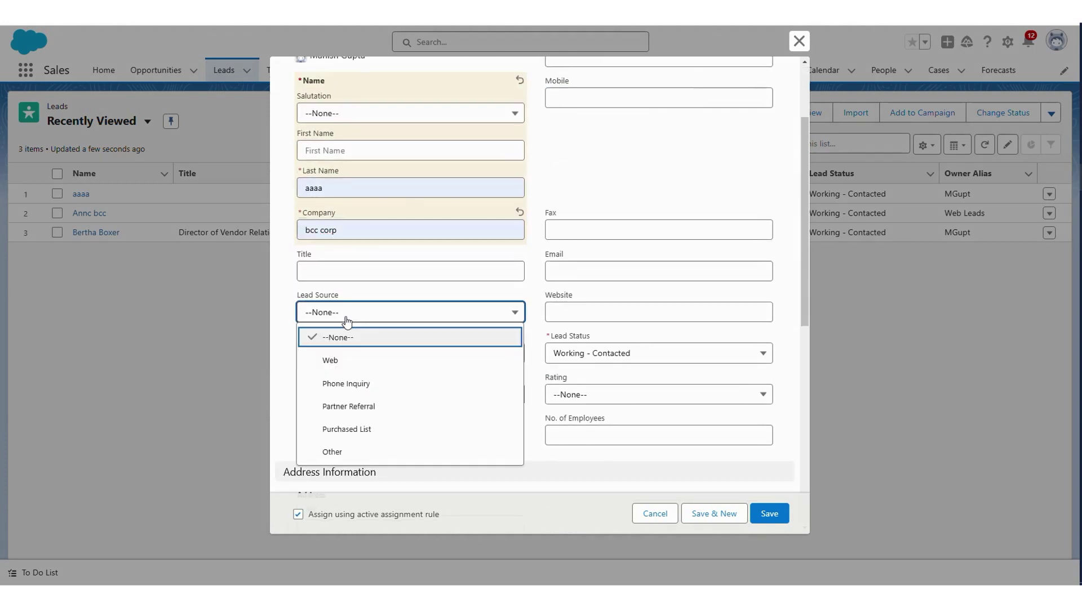
pyautogui.click(350, 388)
pyautogui.click(771, 513)
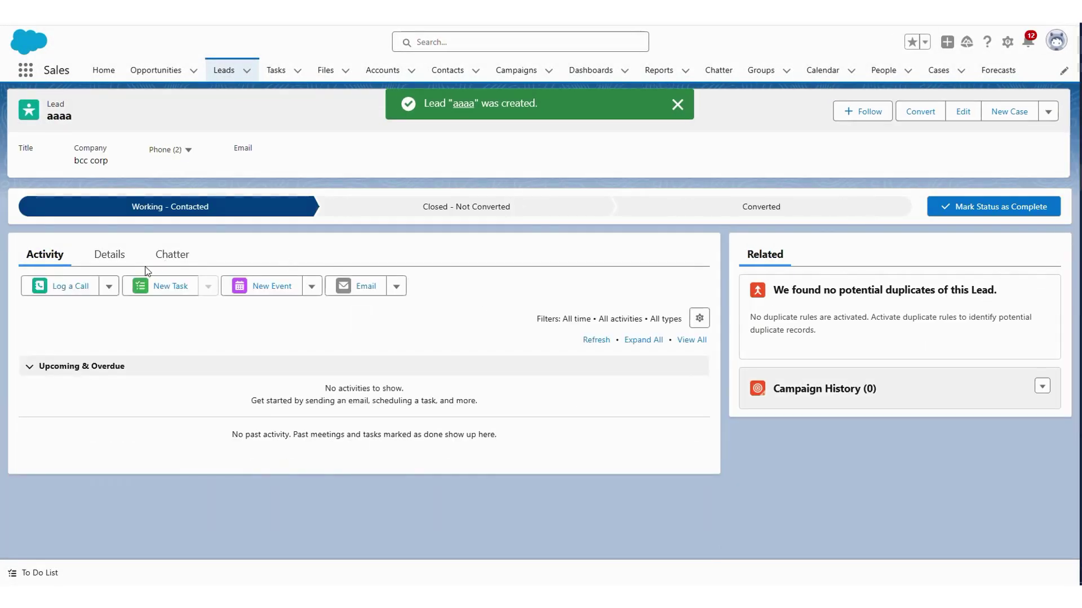
pyautogui.click(109, 255)
pyautogui.scroll(-1, 135, 338)
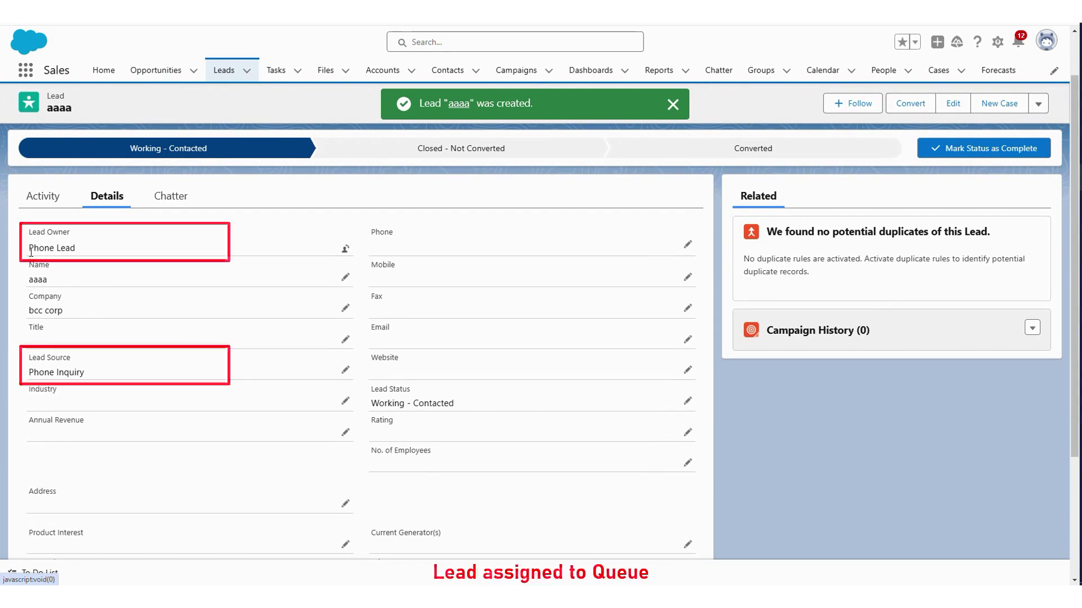
# - Start a third lead of record type New Process and enter its last name and the company asdssad
pyautogui.click(223, 69)
pyautogui.click(726, 115)
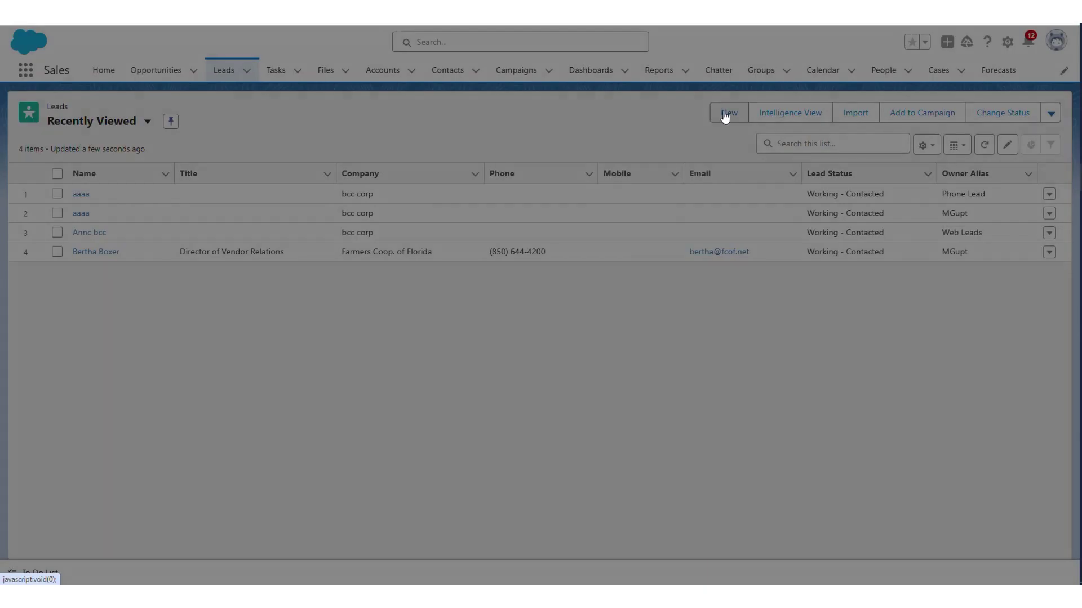
pyautogui.click(777, 362)
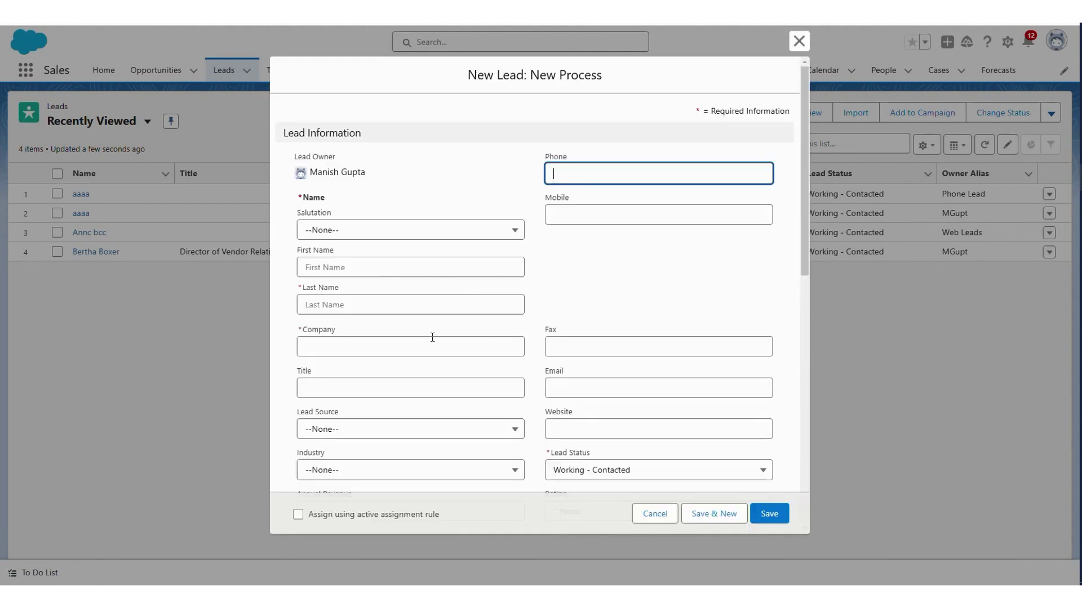
pyautogui.click(349, 297)
pyautogui.write('saassa')
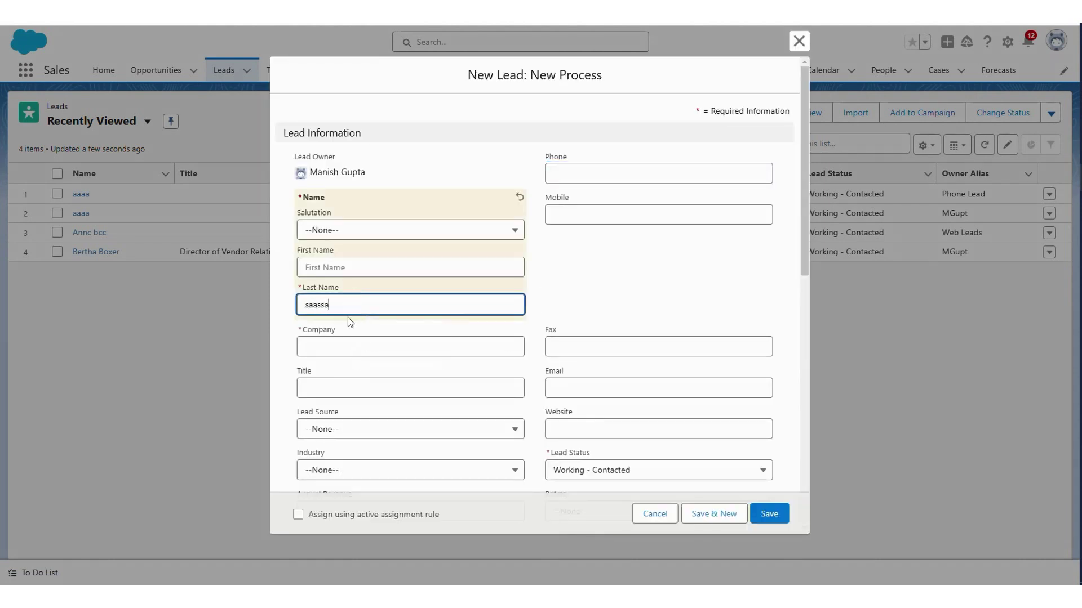
pyautogui.click(342, 351)
pyautogui.write('asdssad')
# - Set the third lead's source to Other, save it, and check the lead owner in its details
pyautogui.scroll(-2, 343, 338)
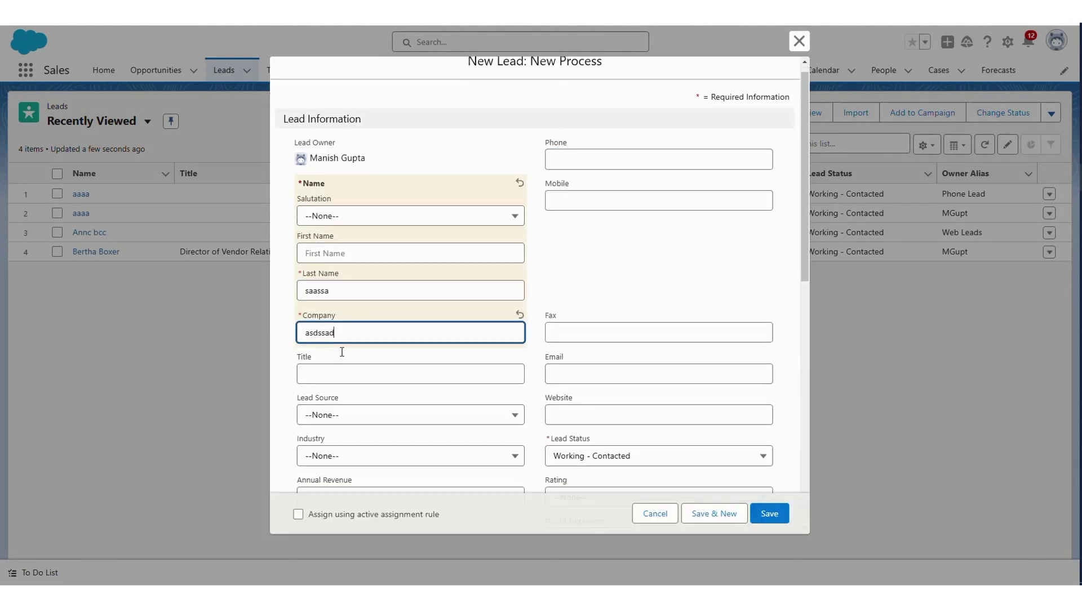
pyautogui.click(343, 312)
pyautogui.click(350, 449)
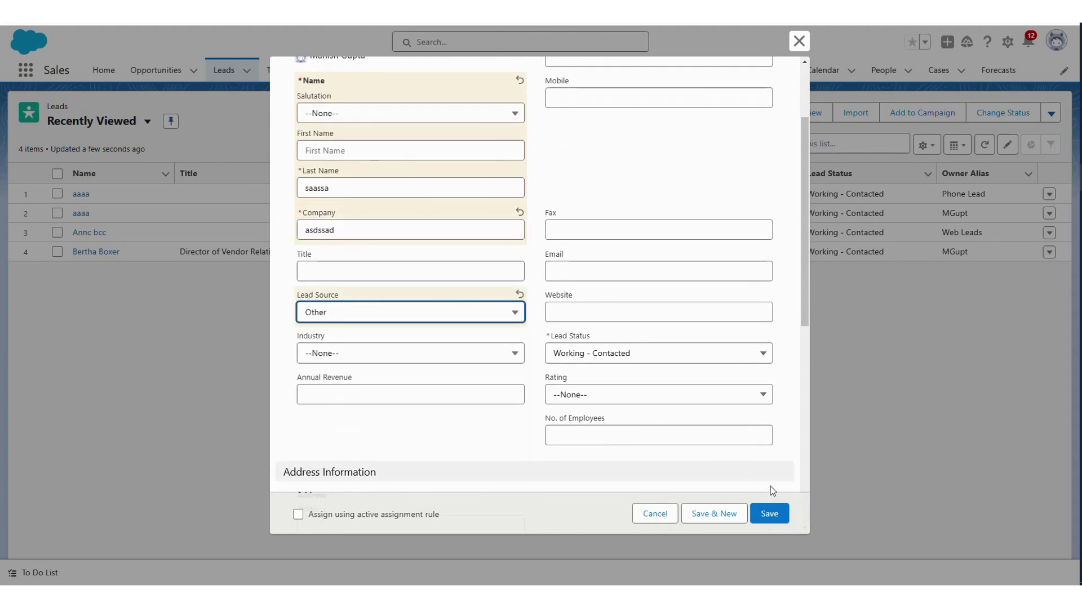
pyautogui.click(764, 507)
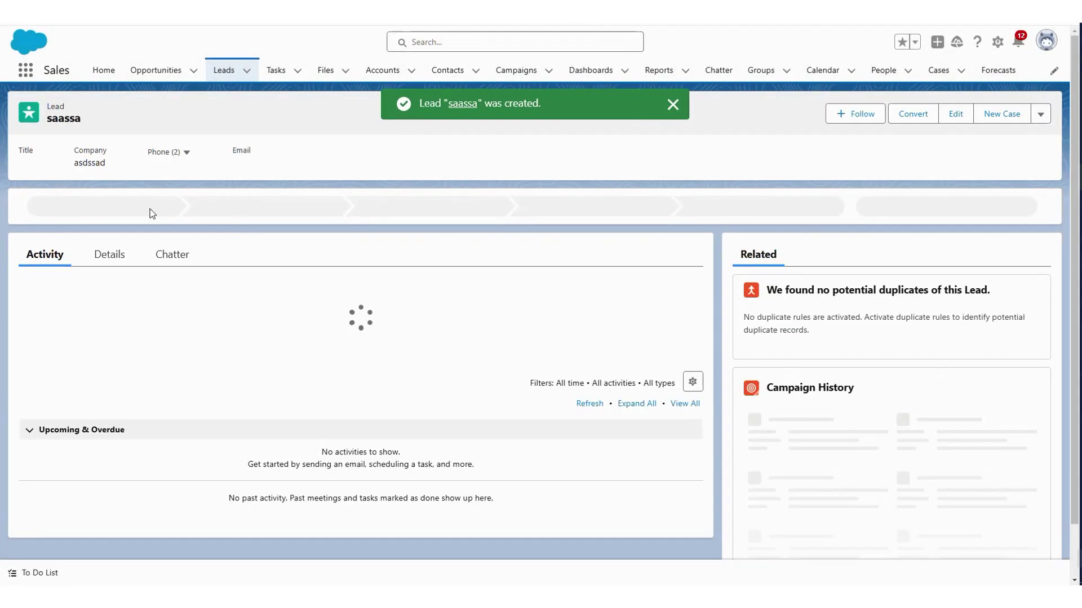
pyautogui.click(103, 256)
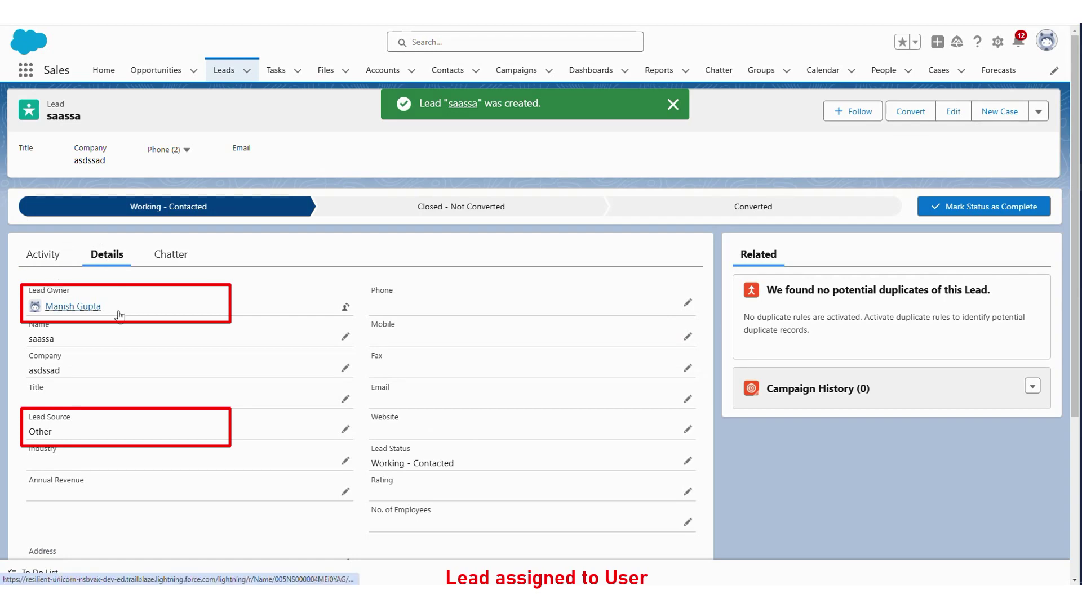